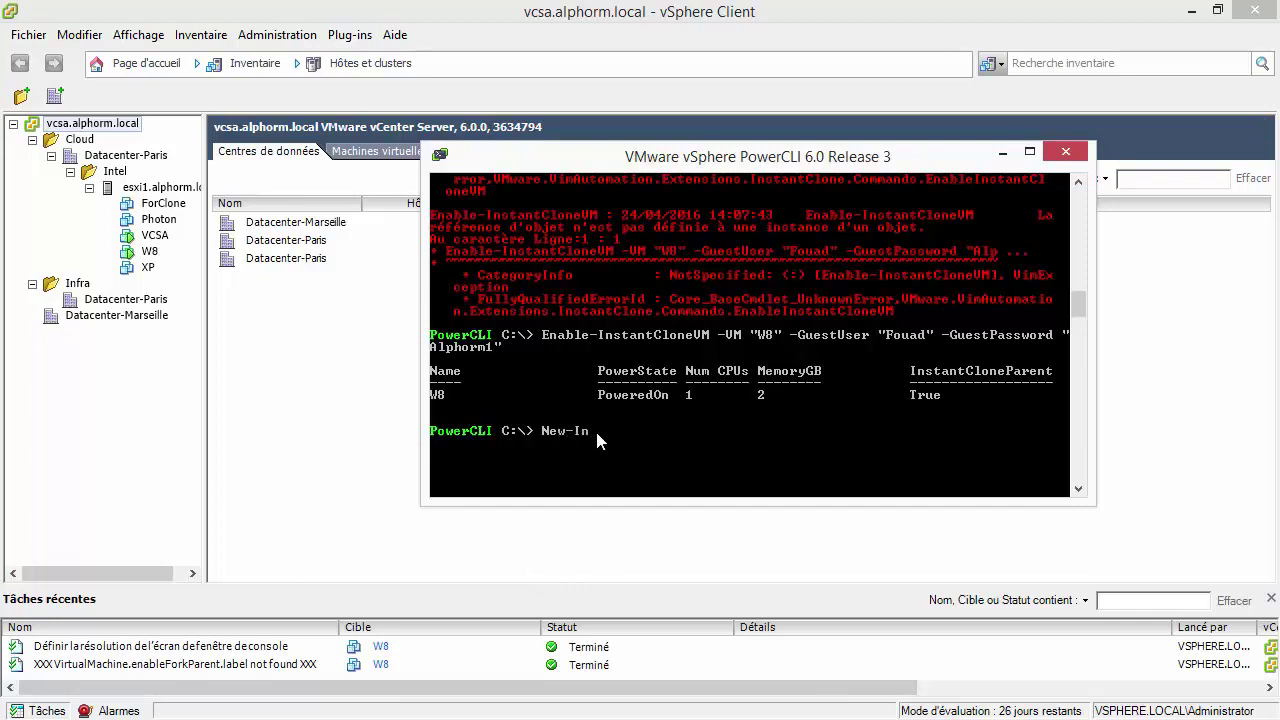
Run New-InstantCloneVM -Parent W8 -Name W8-2 in PowerCLI and return to the vSphere inventory.
text(sta)
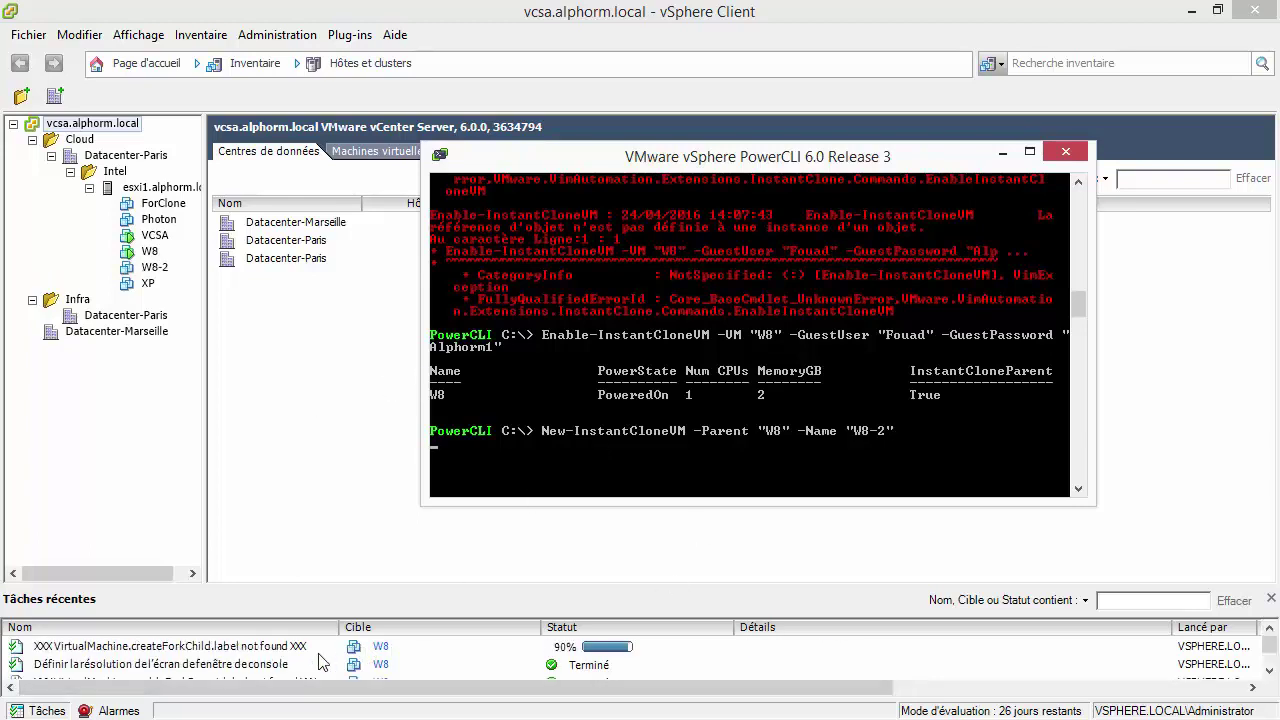
click(148, 267)
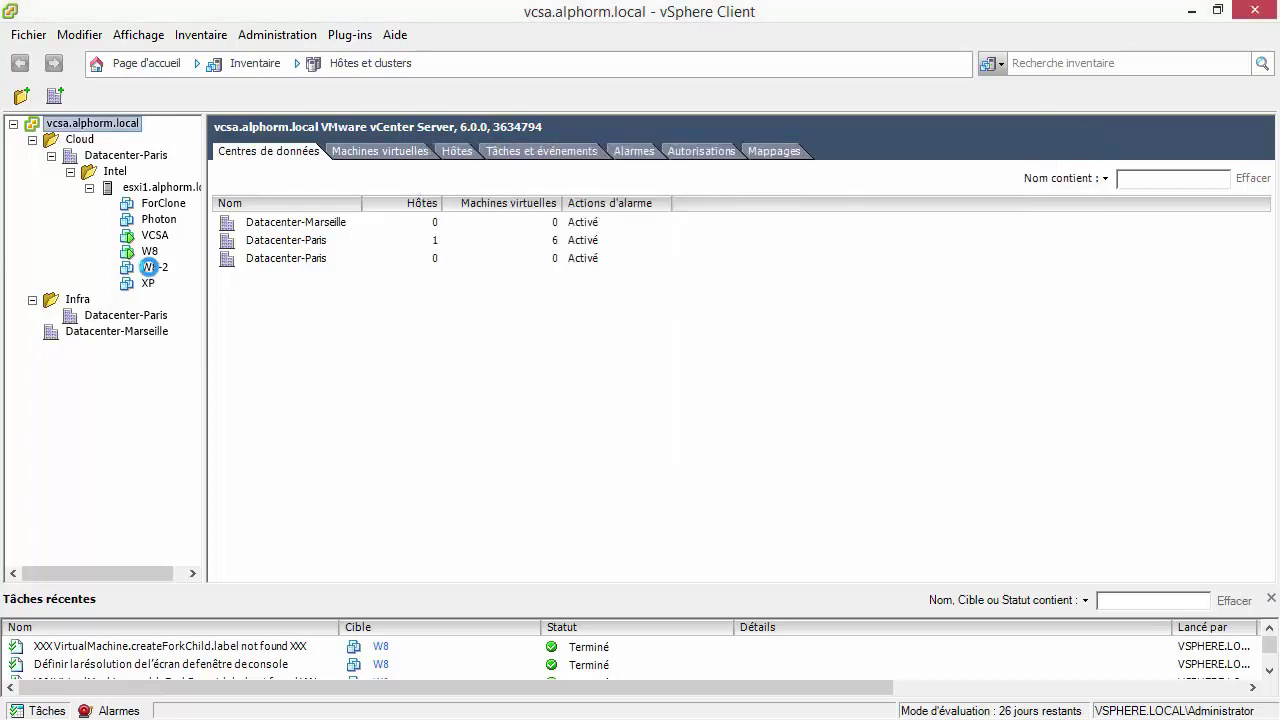
Power on W8-2 through its Alimentation > Mettre sous tension menu.
right_click(160, 272)
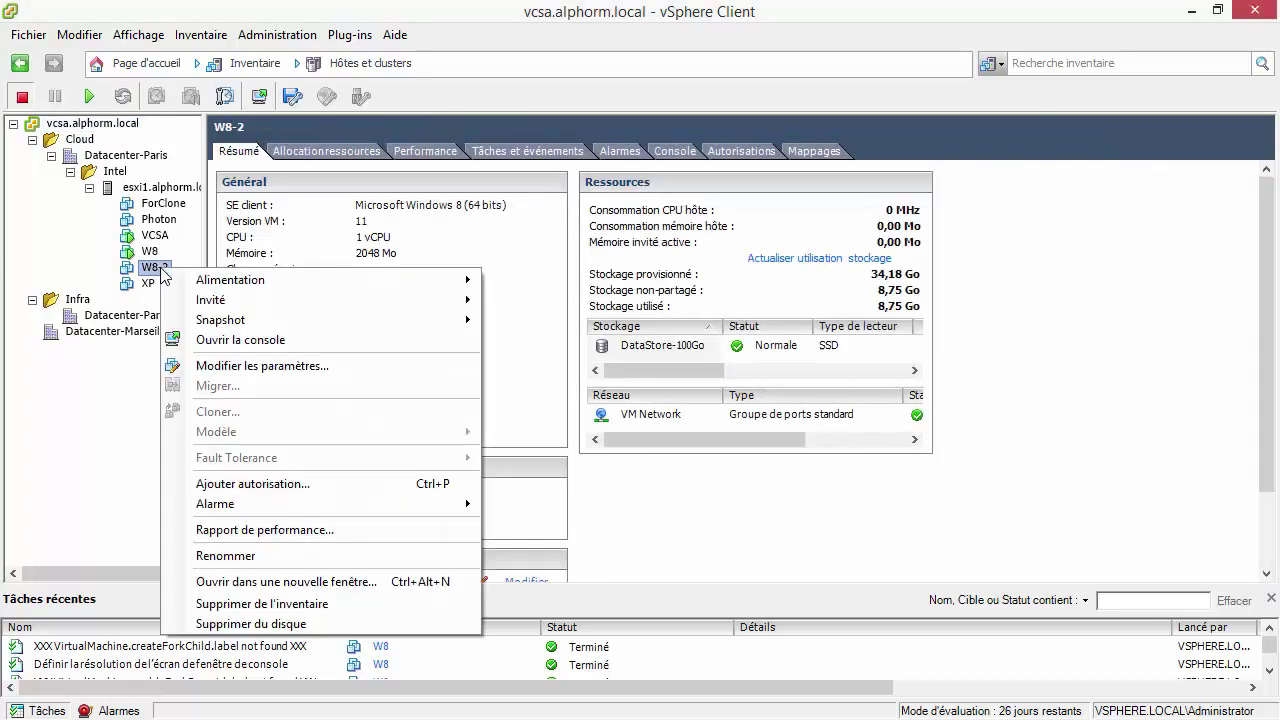
mouse_move(240, 280)
click(510, 281)
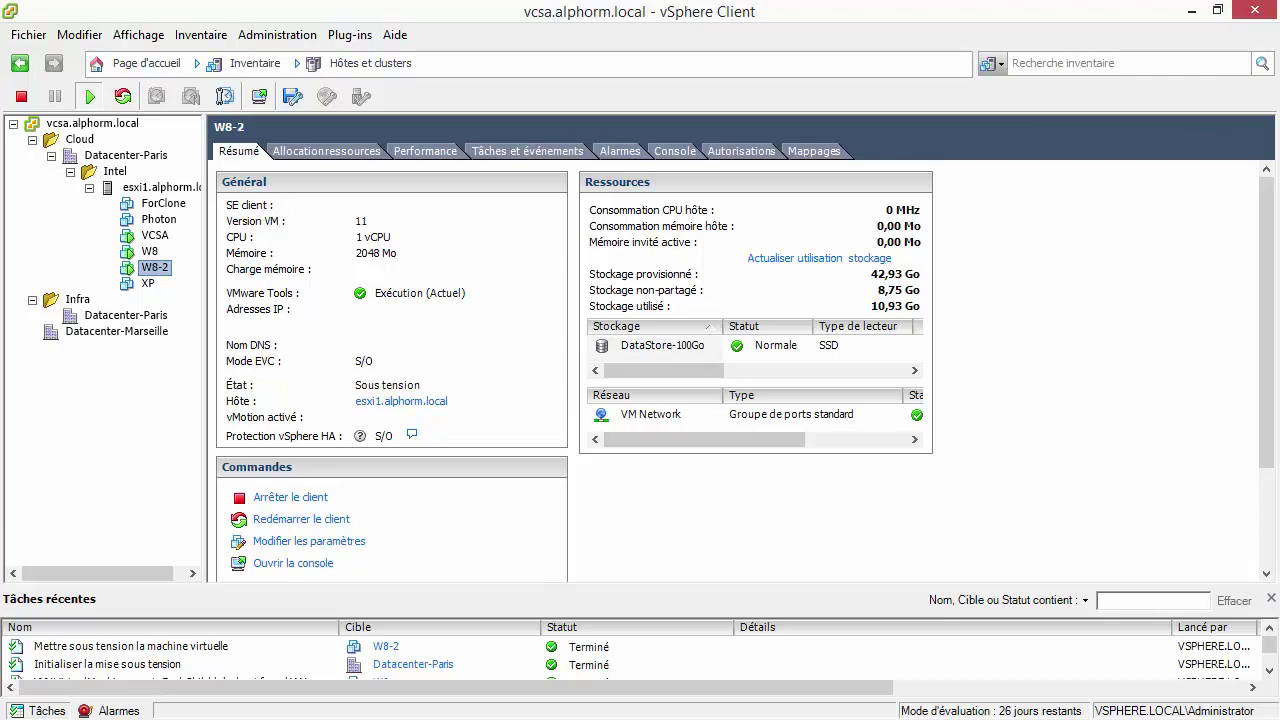
Minimize the PowerCLI console and open W8-2's virtual machine settings.
key(alt+Tab)
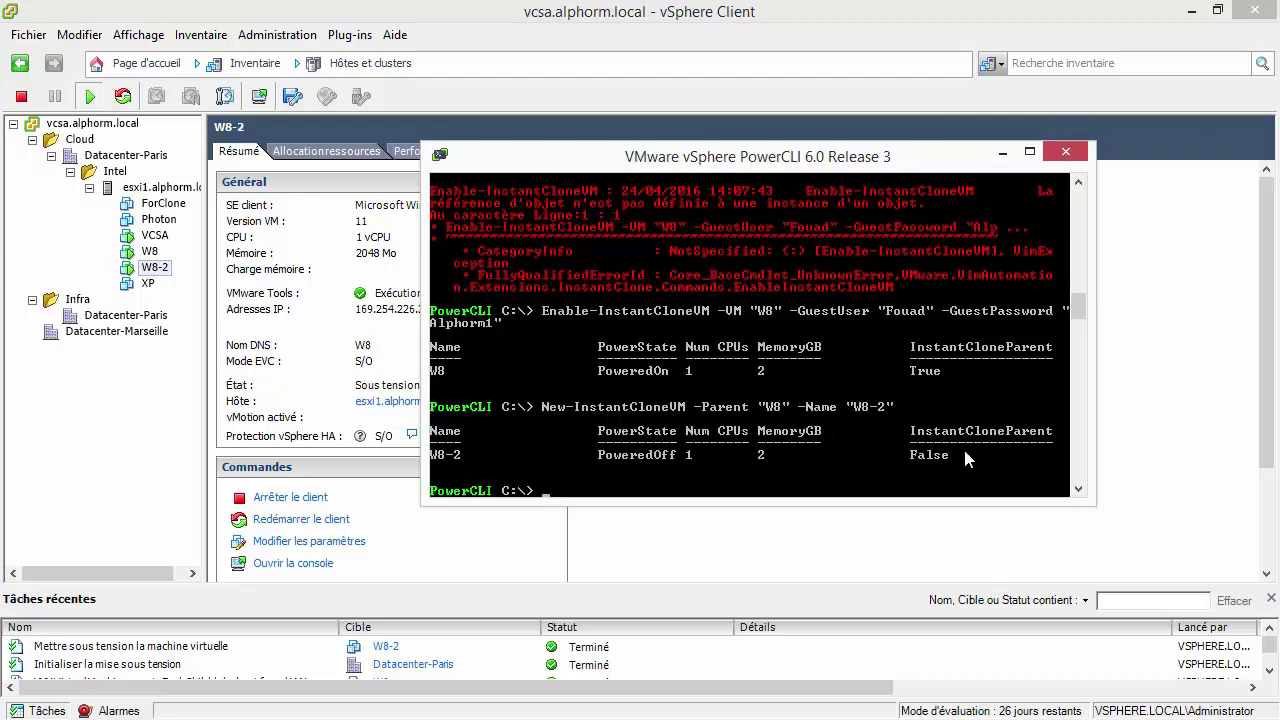
click(1002, 152)
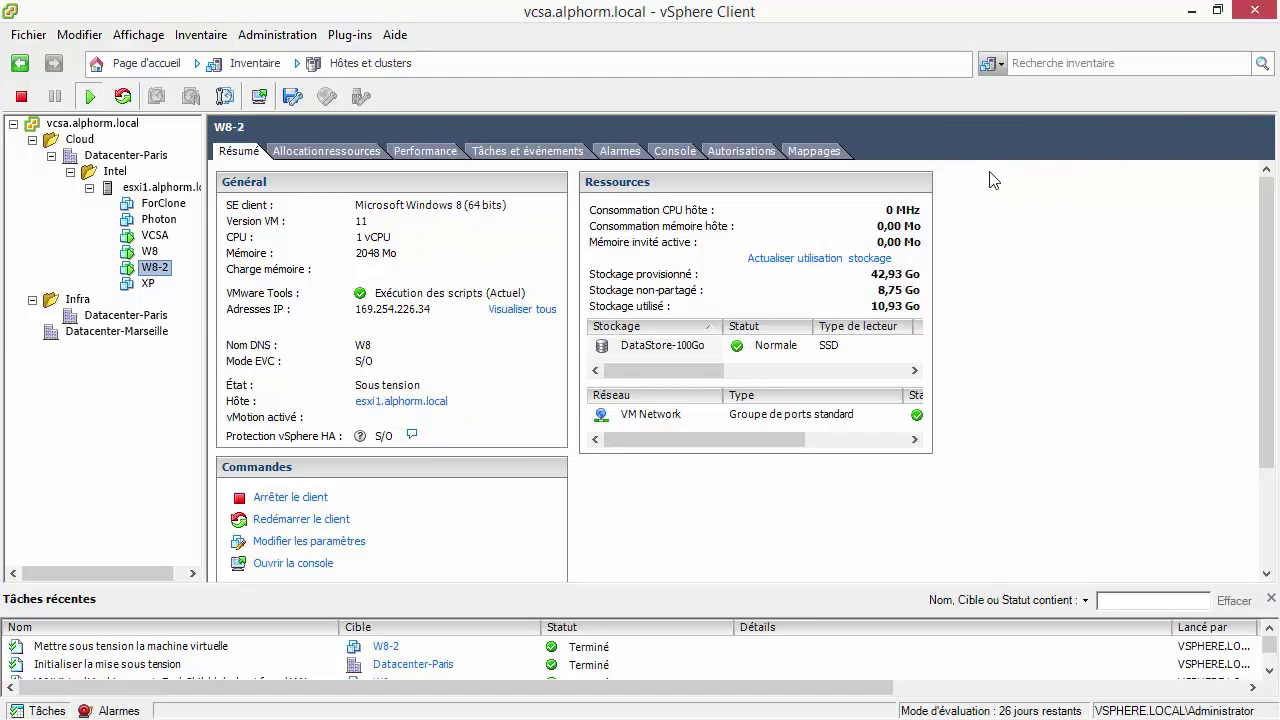
click(281, 541)
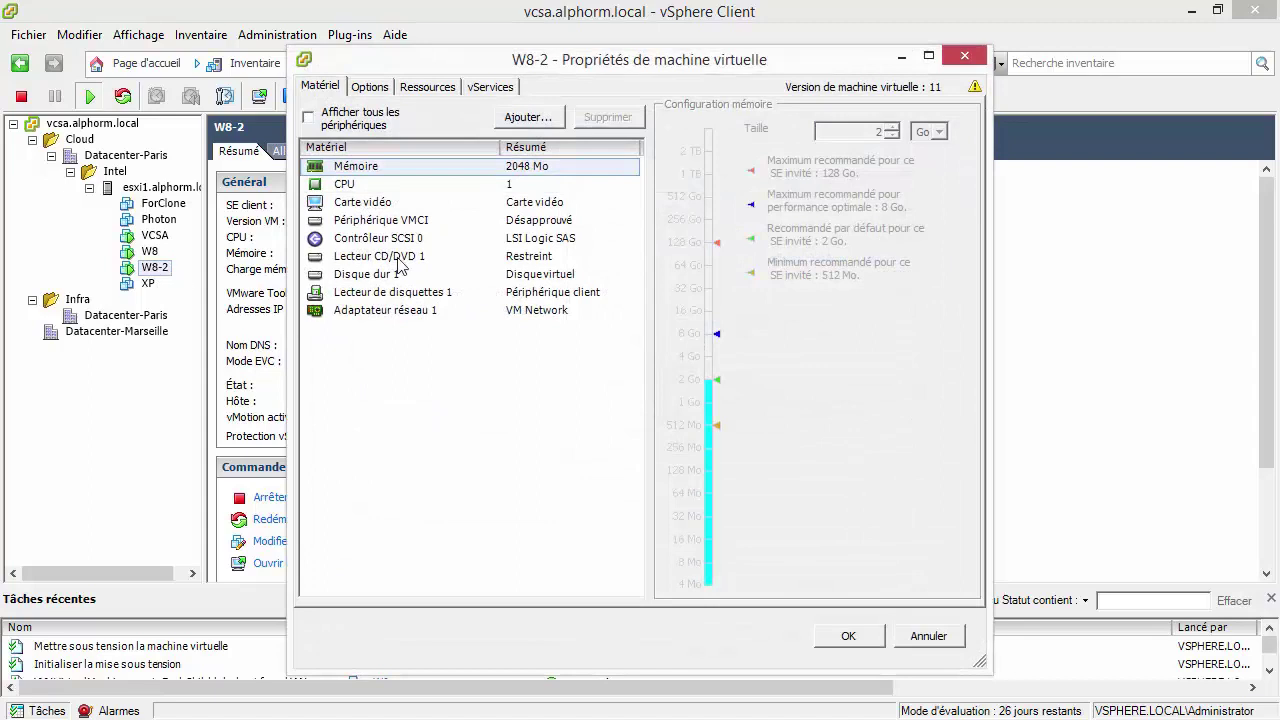
Confirm W8-2's Disque dur 1 points into the W8_1 folder, close the dialog, and select W8.
click(386, 276)
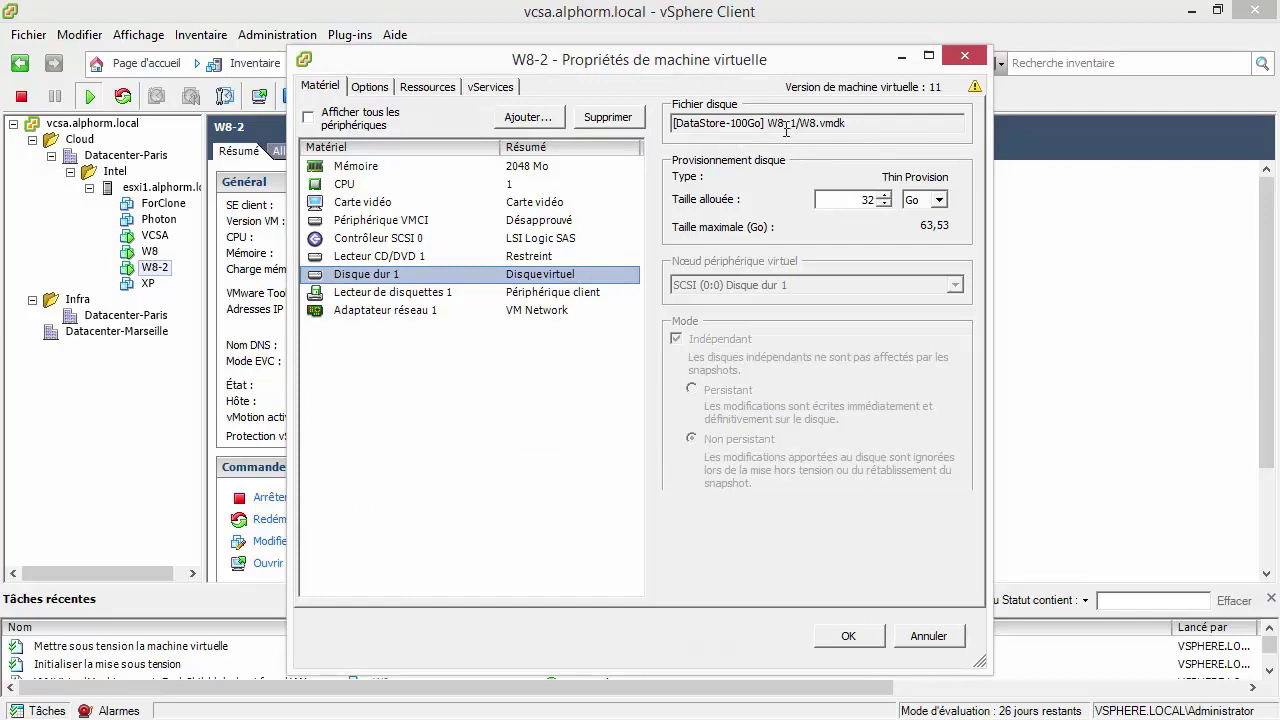
drag(769, 122, 797, 122)
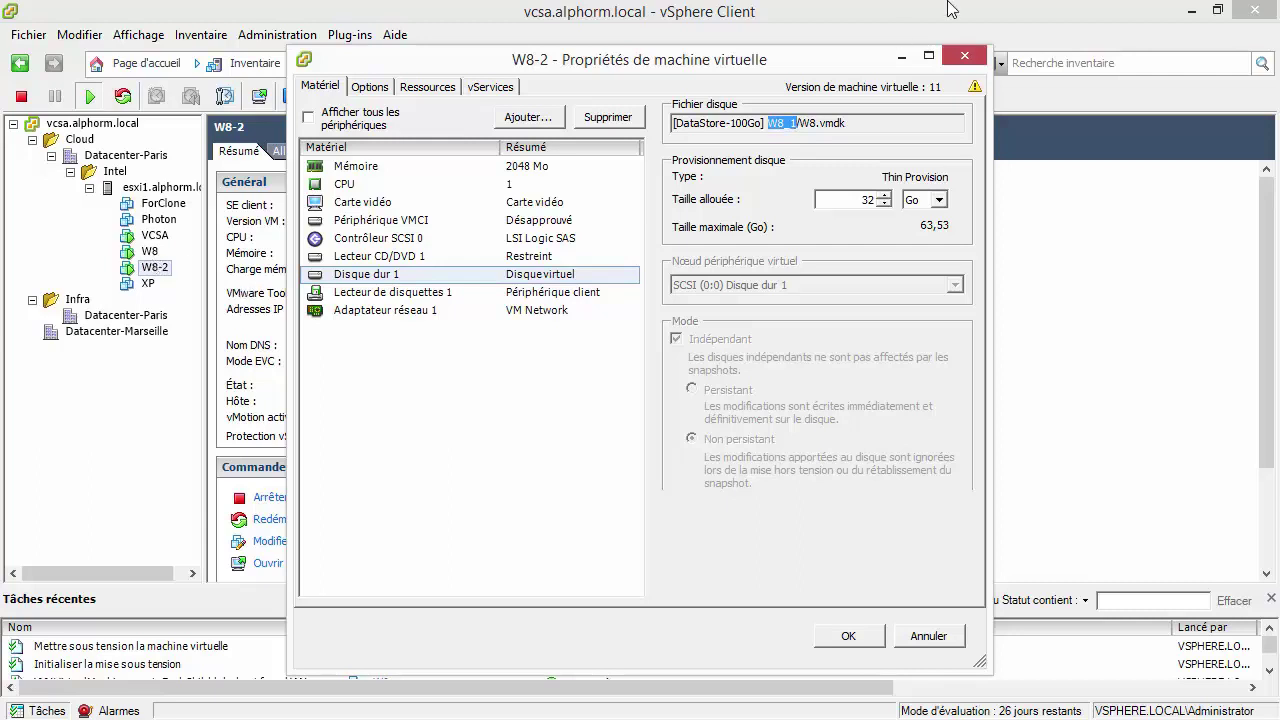
click(964, 56)
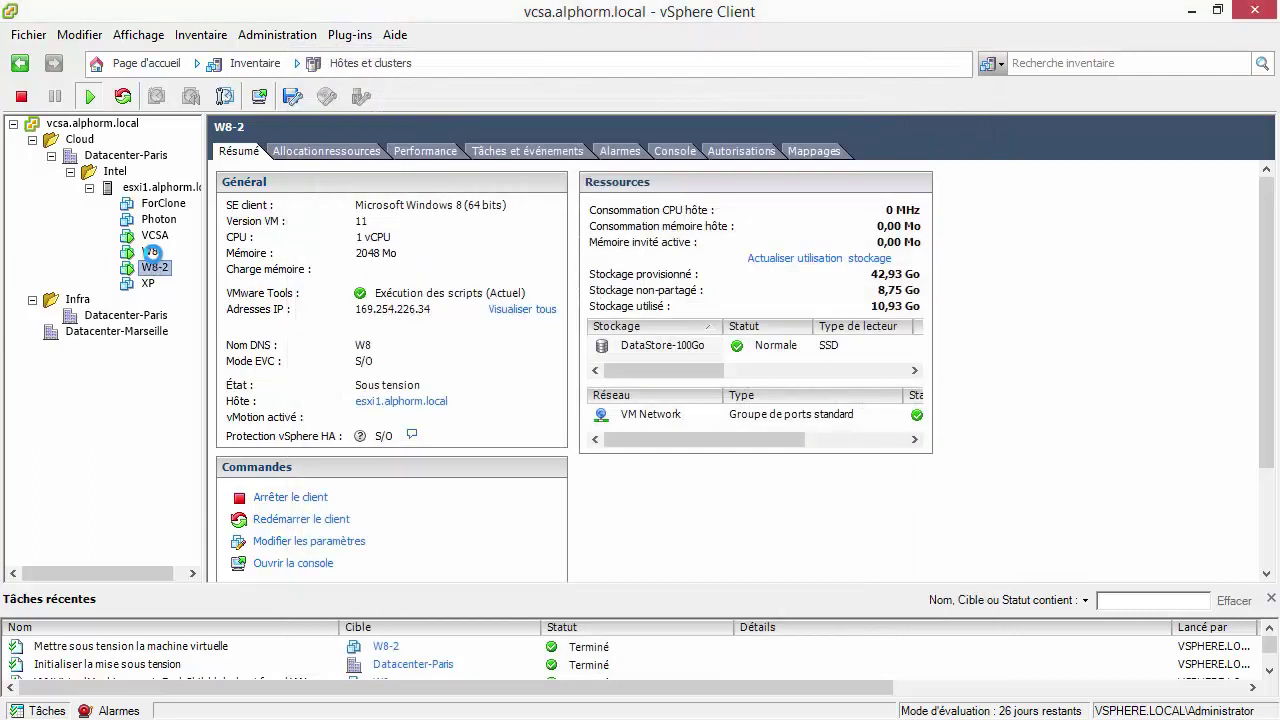
click(150, 251)
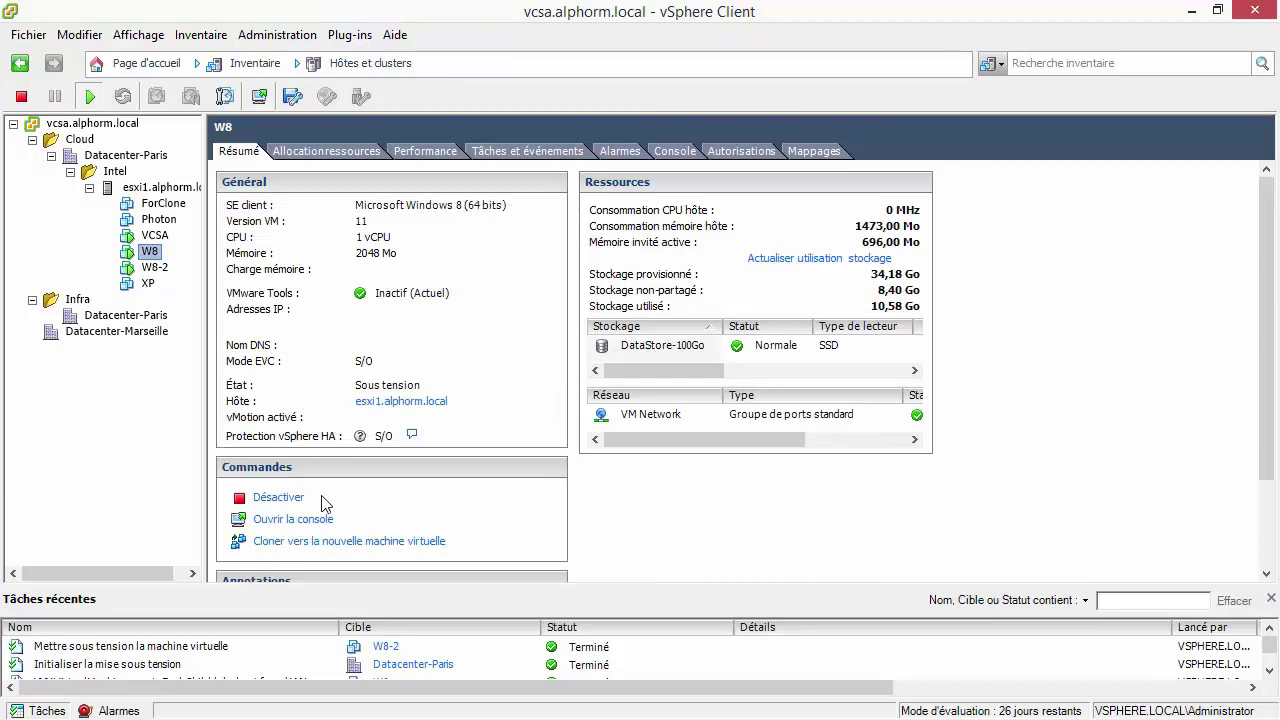
Open the datastore browser for DataStore-100Go.
right_click(152, 256)
mouse_move(160, 266)
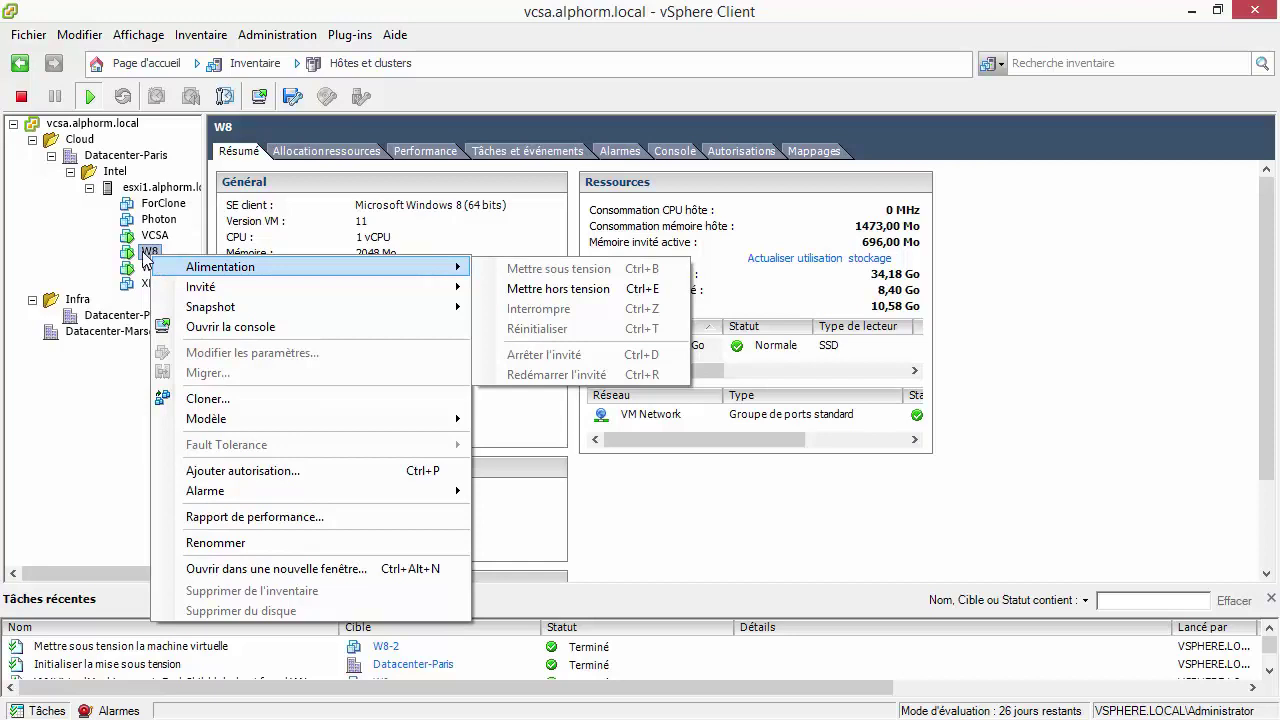
click(877, 523)
click(686, 346)
right_click(686, 346)
click(745, 355)
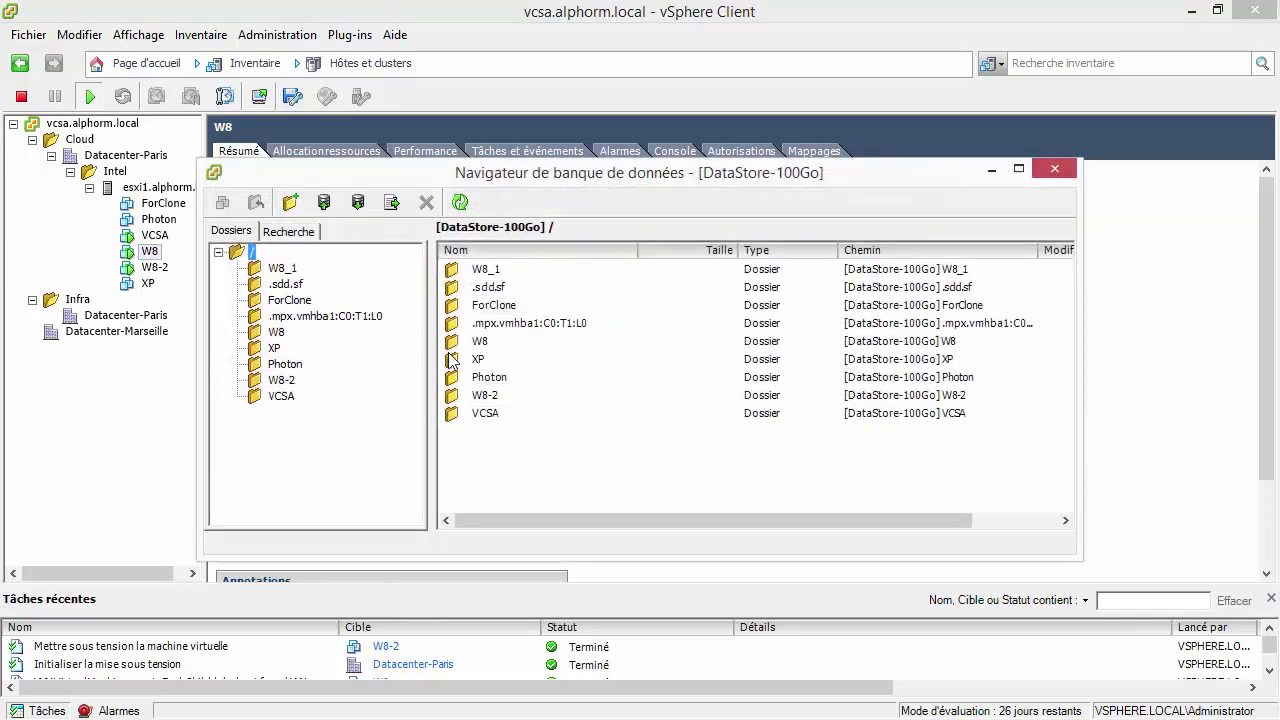
Inspect the W8 folder, then the W8_1 folder and its W8.vmx file.
double_click(486, 342)
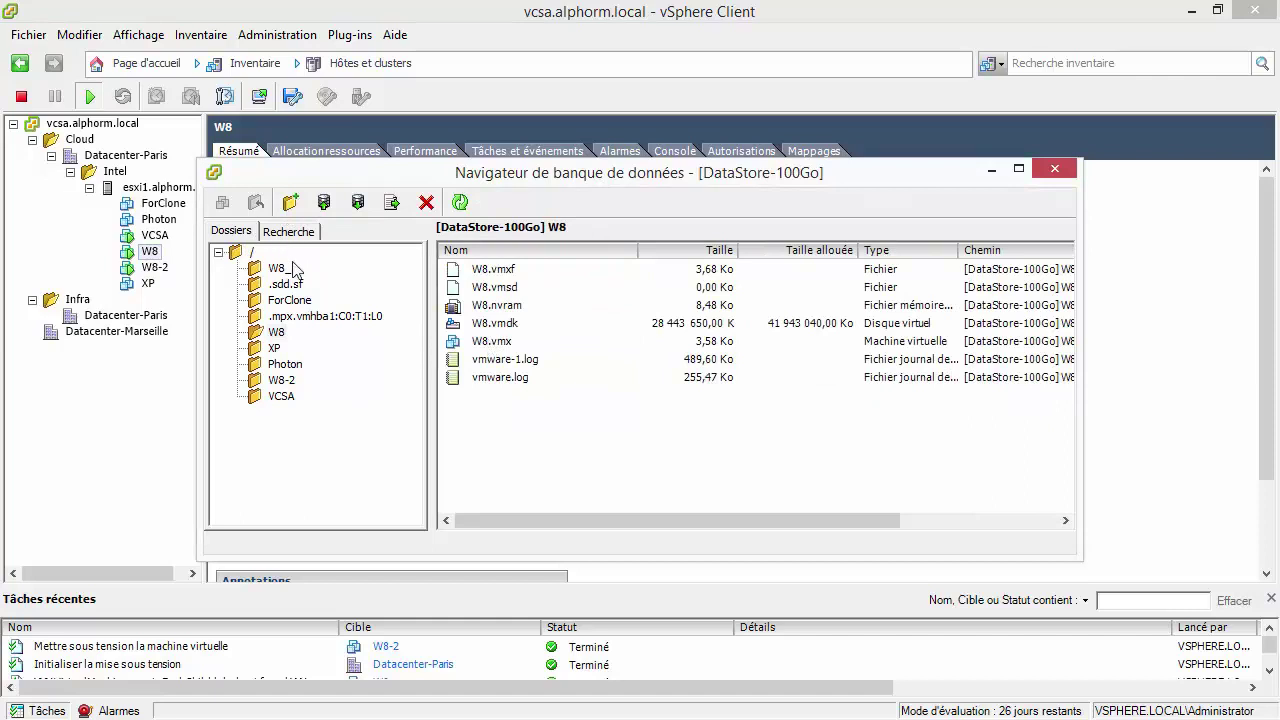
click(250, 253)
click(481, 276)
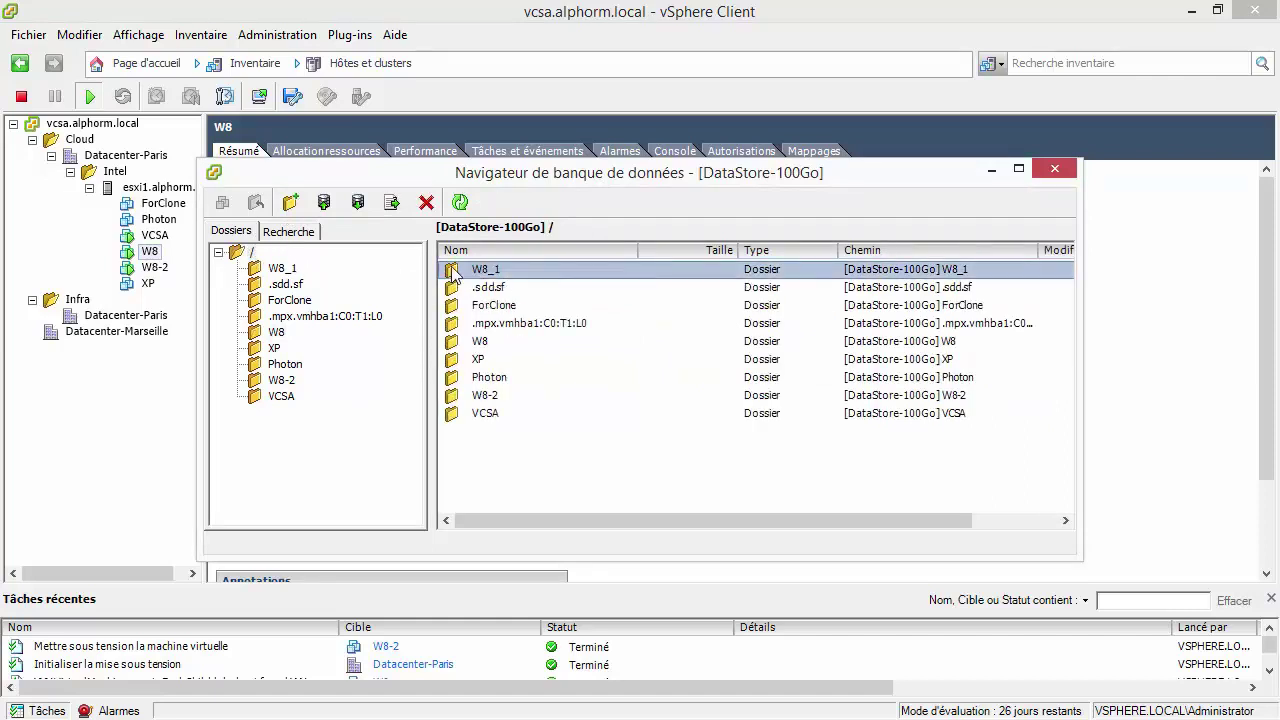
double_click(481, 276)
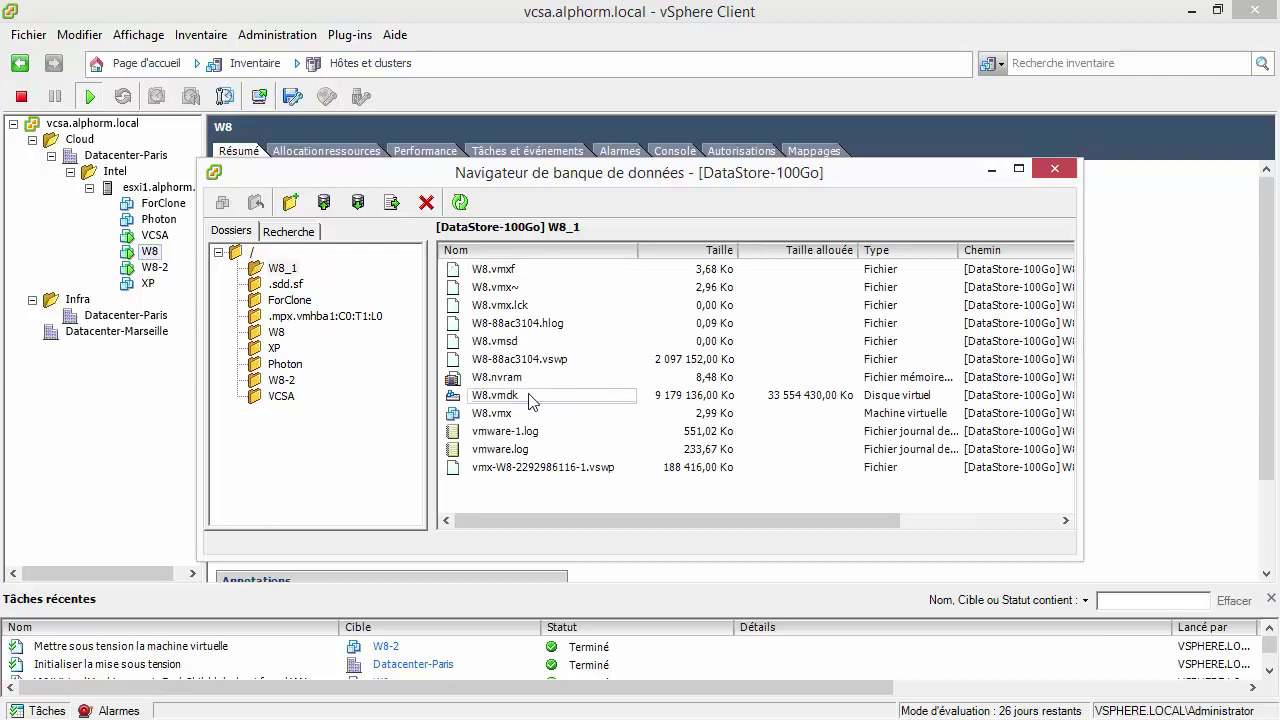
click(492, 412)
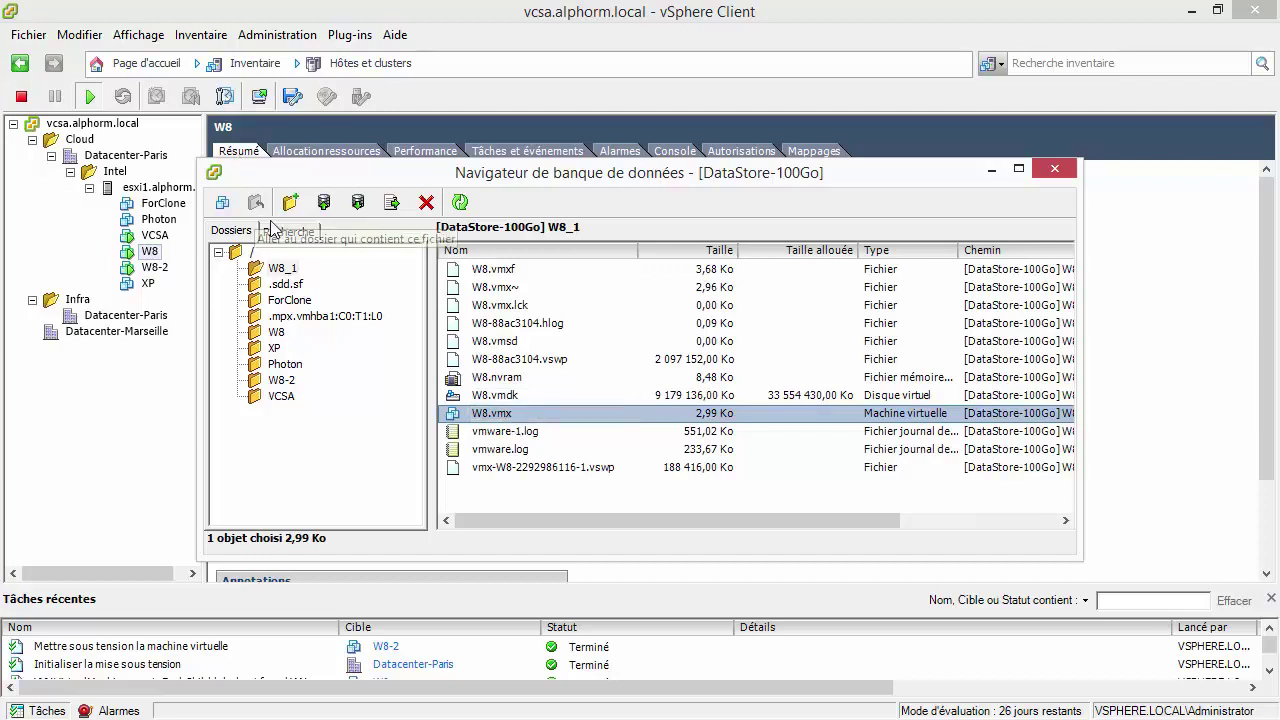
click(282, 381)
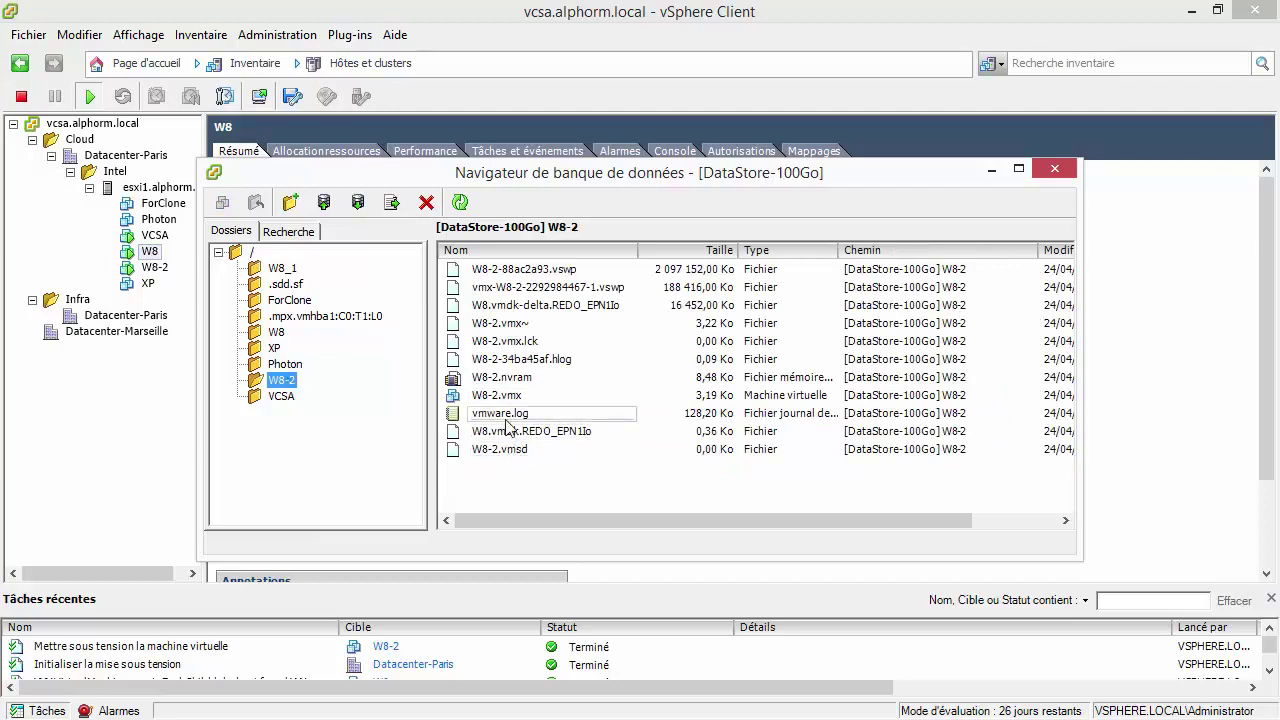
click(535, 289)
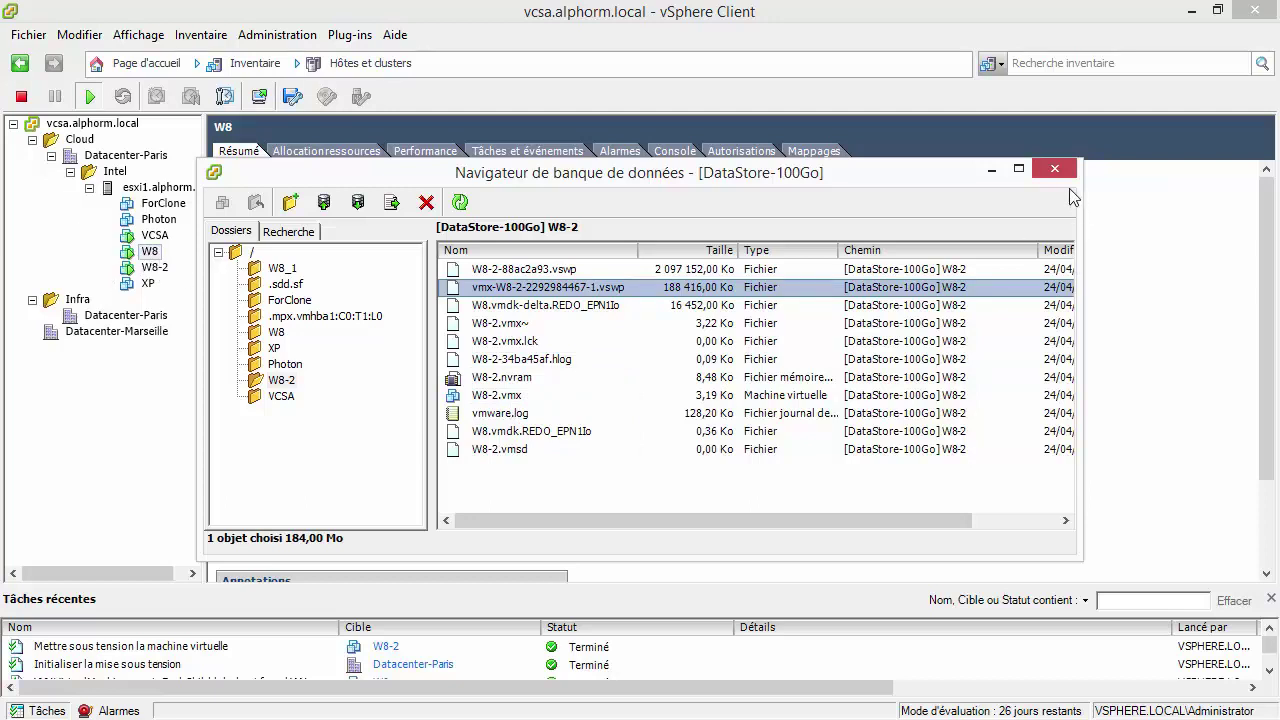
click(268, 272)
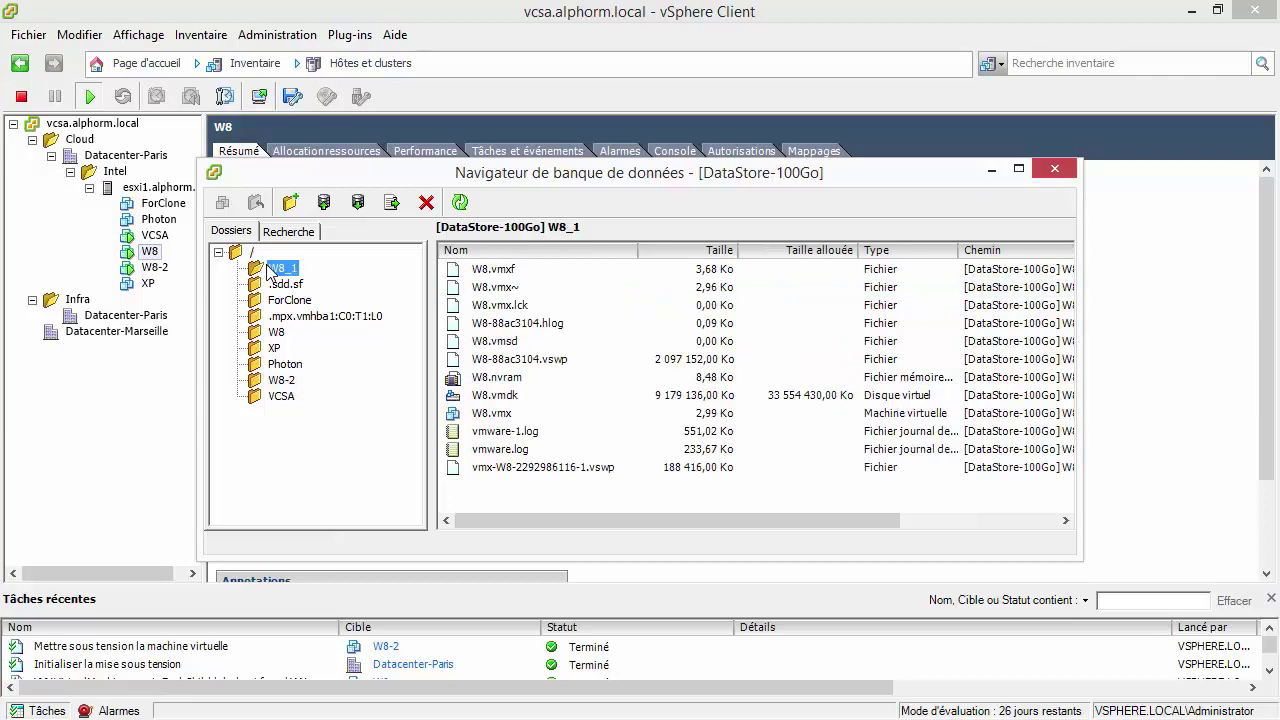
click(155, 272)
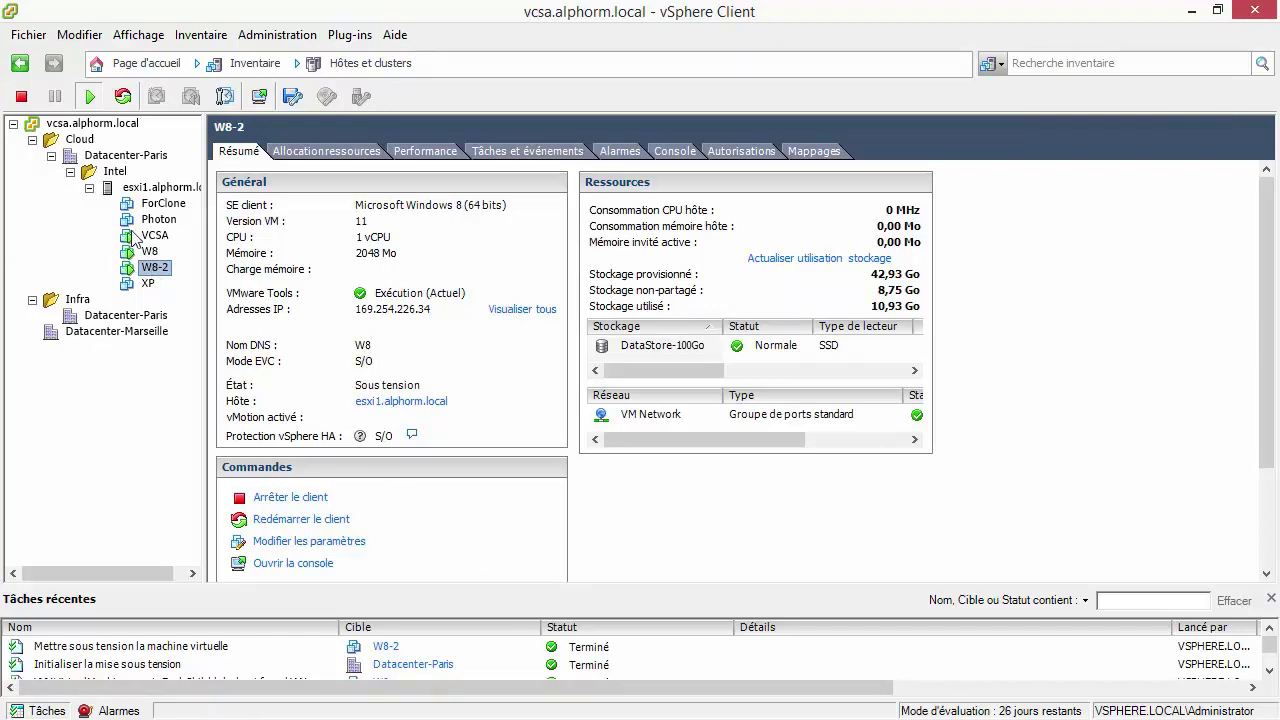
Verify in W8-2's settings that hard disk 1 is W8_1/W8.vmdk, 32 Go thin-provisioned.
click(320, 540)
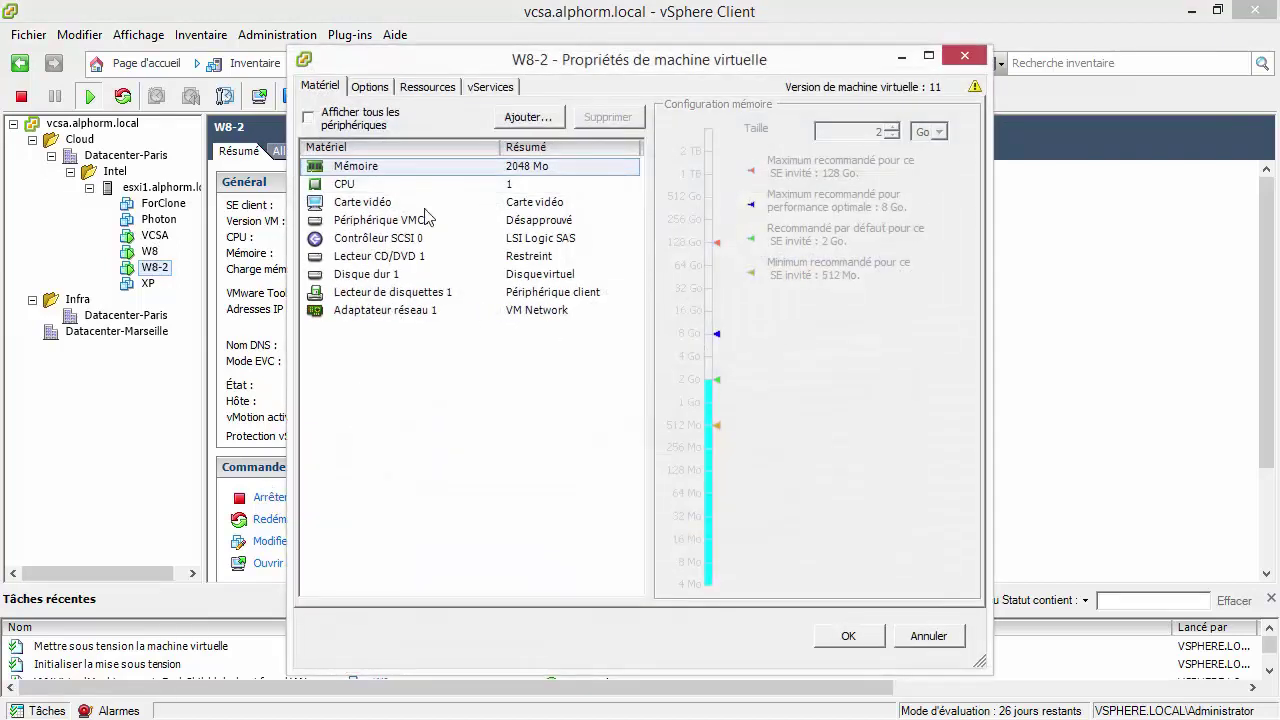
click(375, 274)
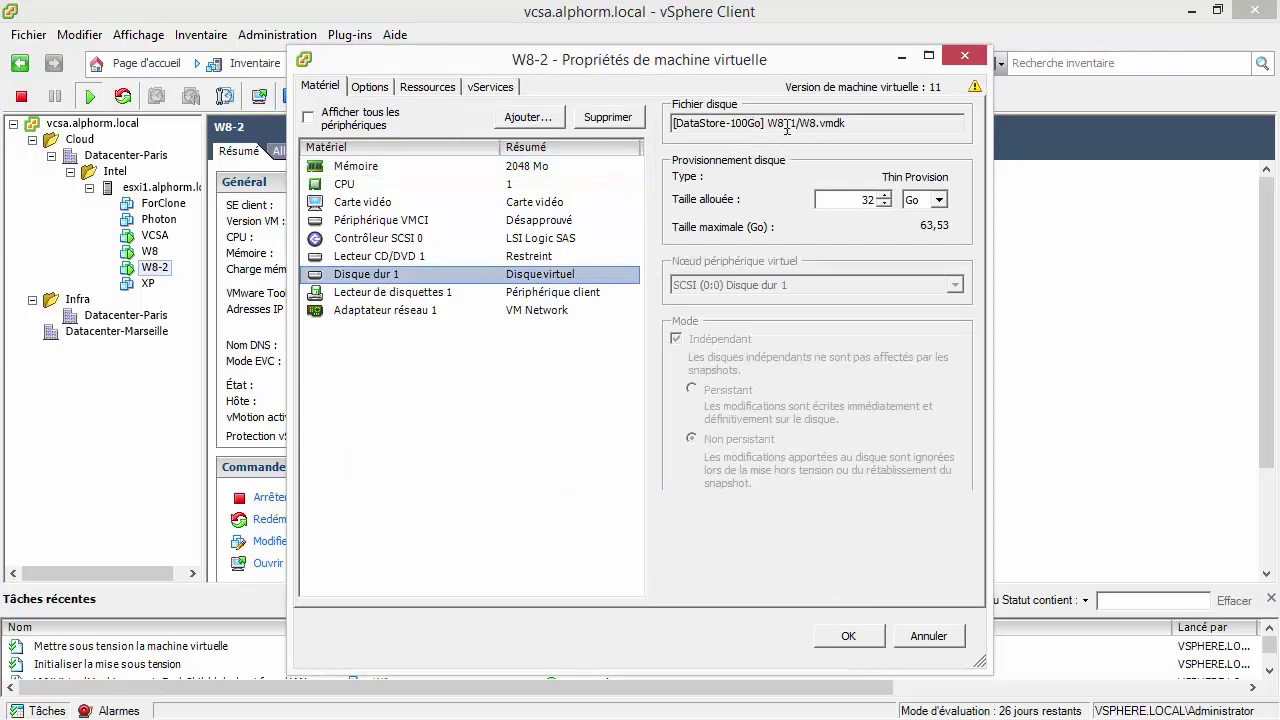
drag(768, 122, 793, 125)
double_click(858, 122)
click(964, 56)
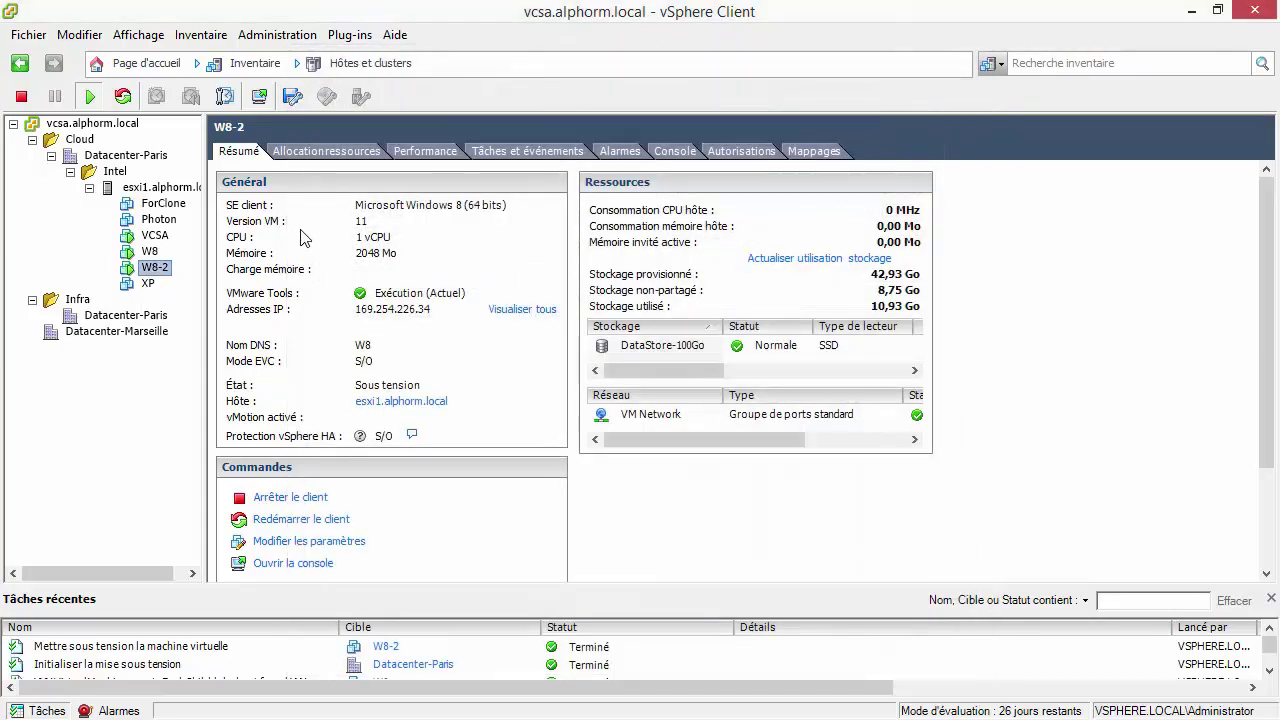
right_click(155, 270)
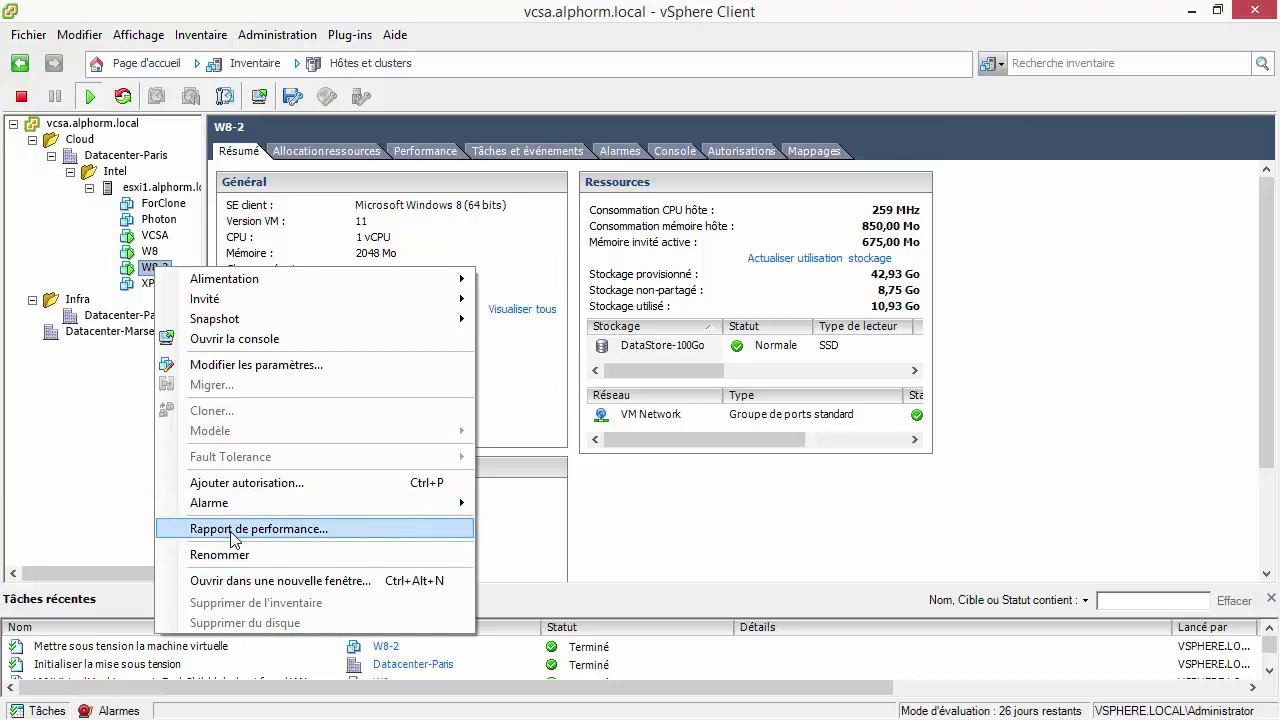
click(117, 520)
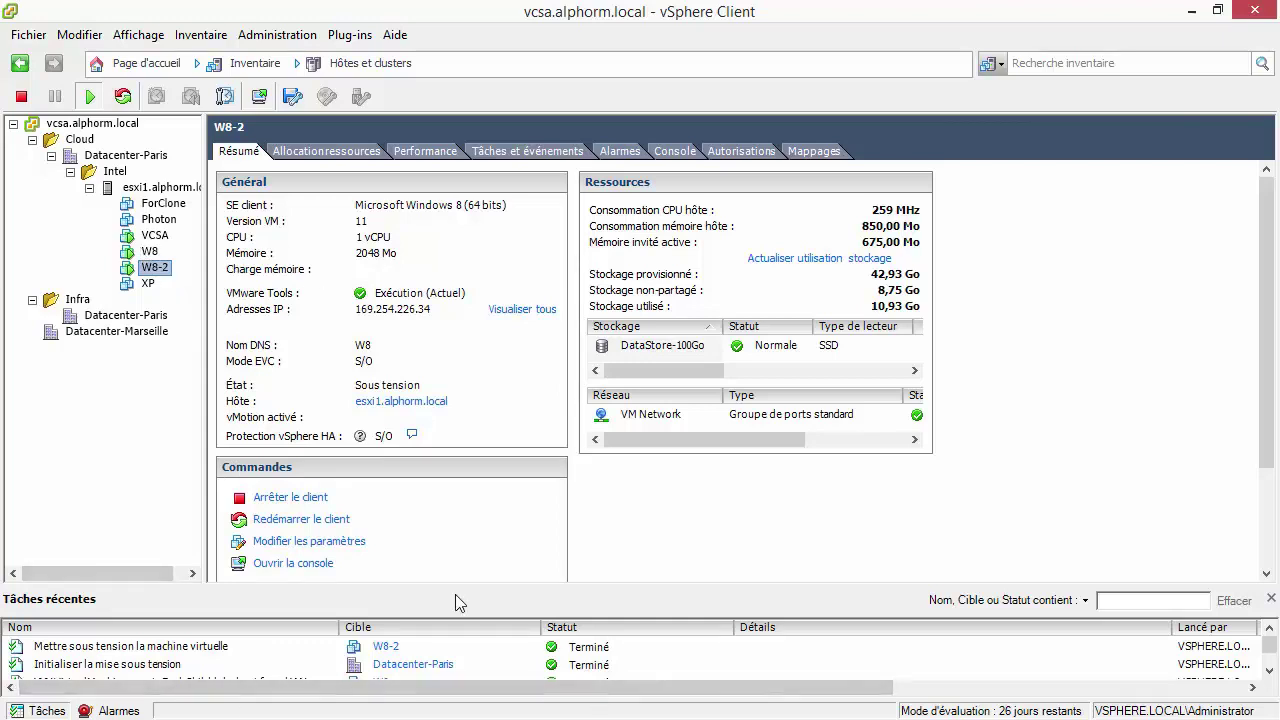
key(alt+Tab)
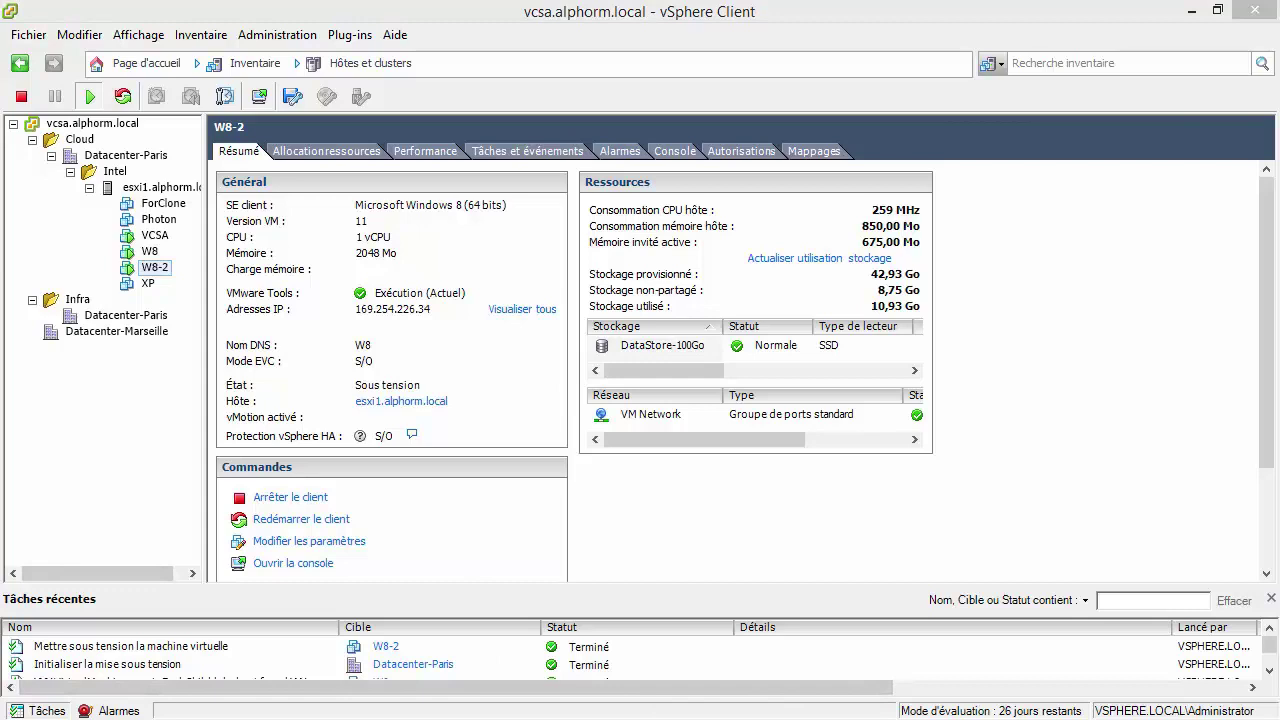
Rerun New-InstantCloneVM with the clone name W8-3 and select W8-3 in vSphere.
key(Up)
key(Return)
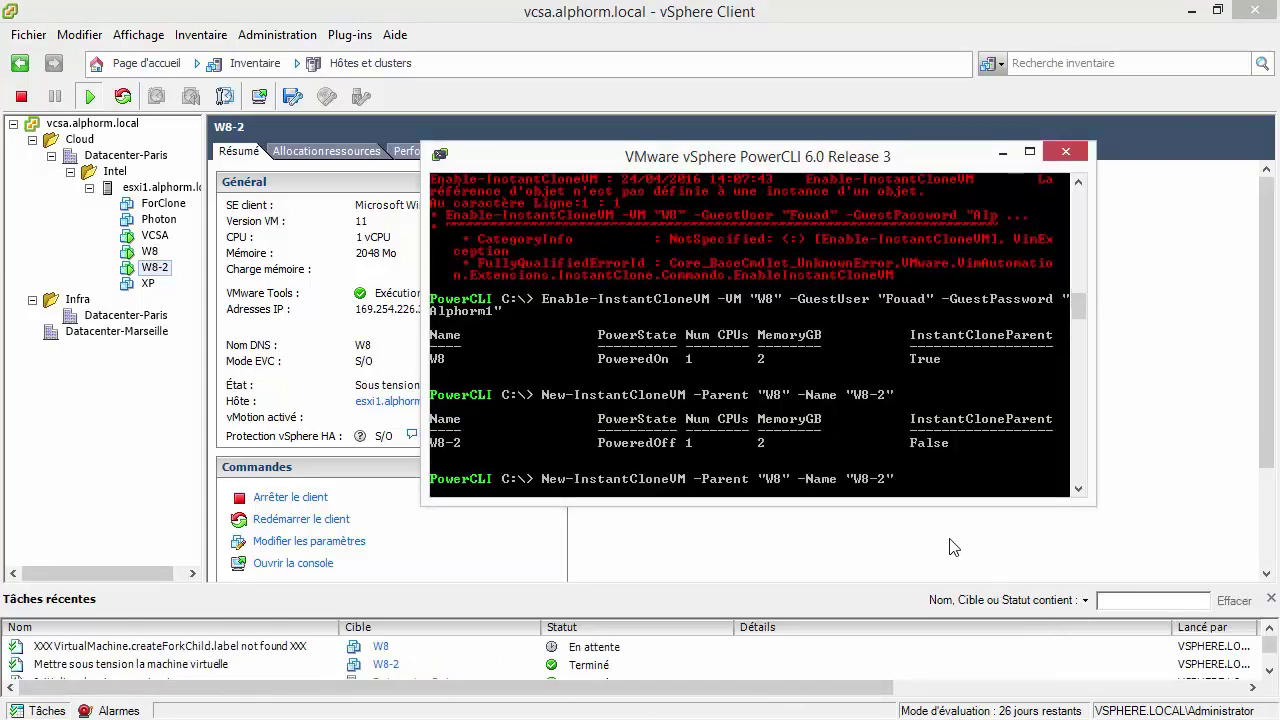
key(Up)
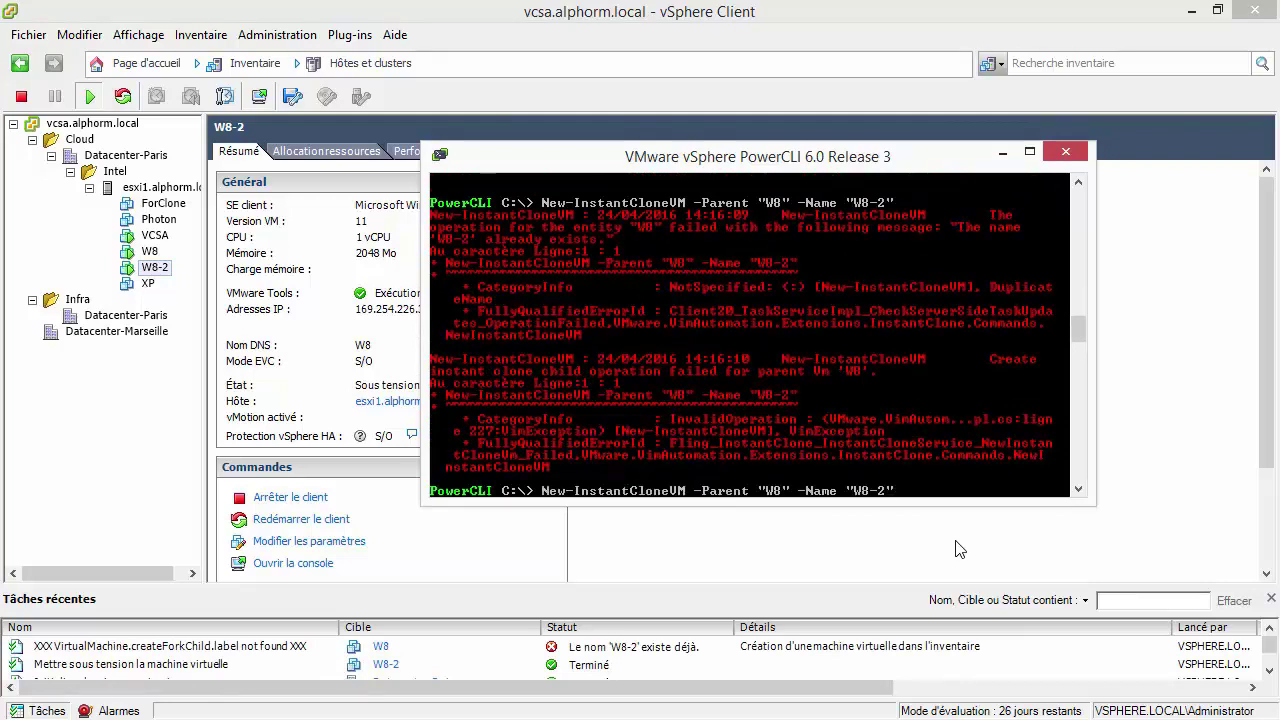
key(Return)
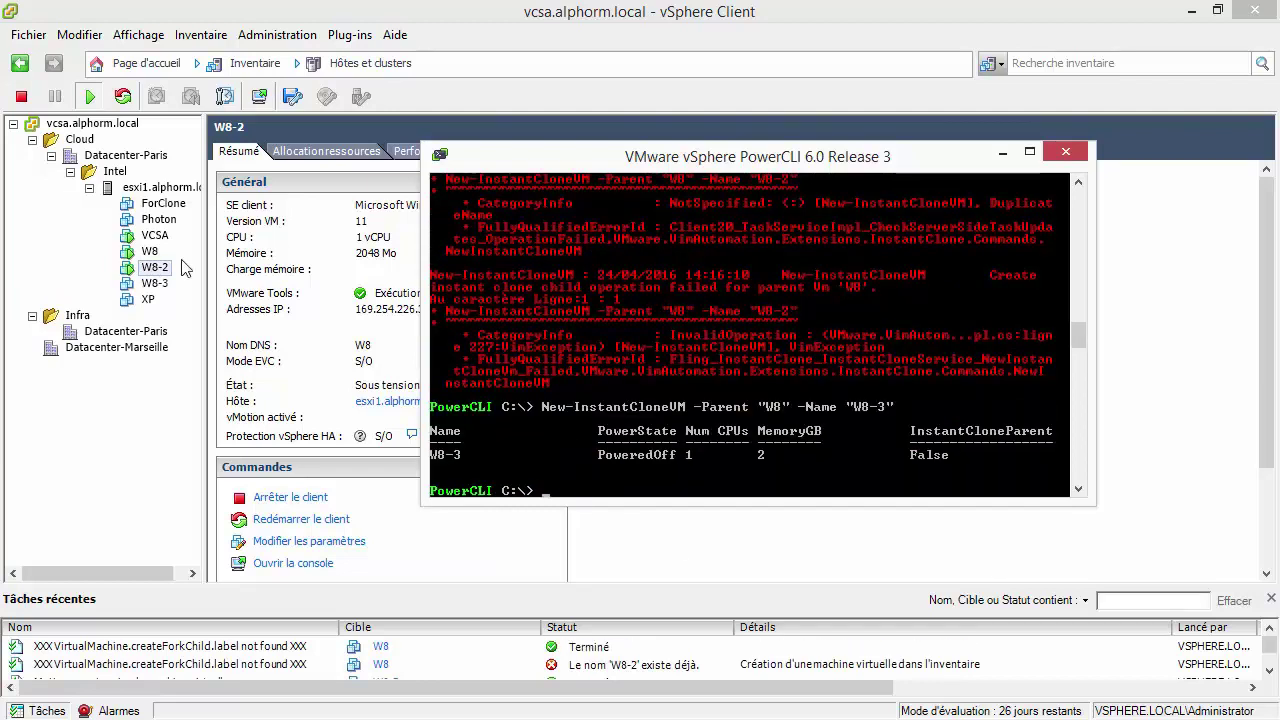
click(154, 285)
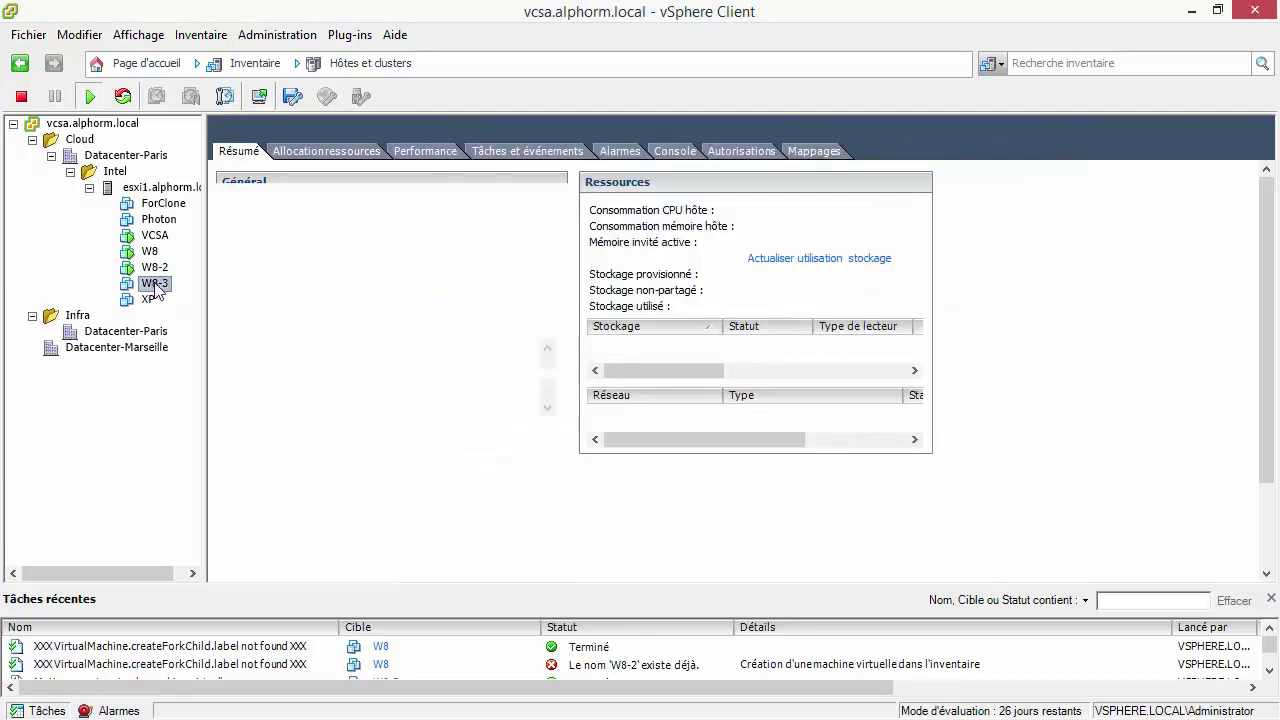
Power on W8-3, glance at host esxi1.alphorm.local, and open W8-3's console.
click(272, 498)
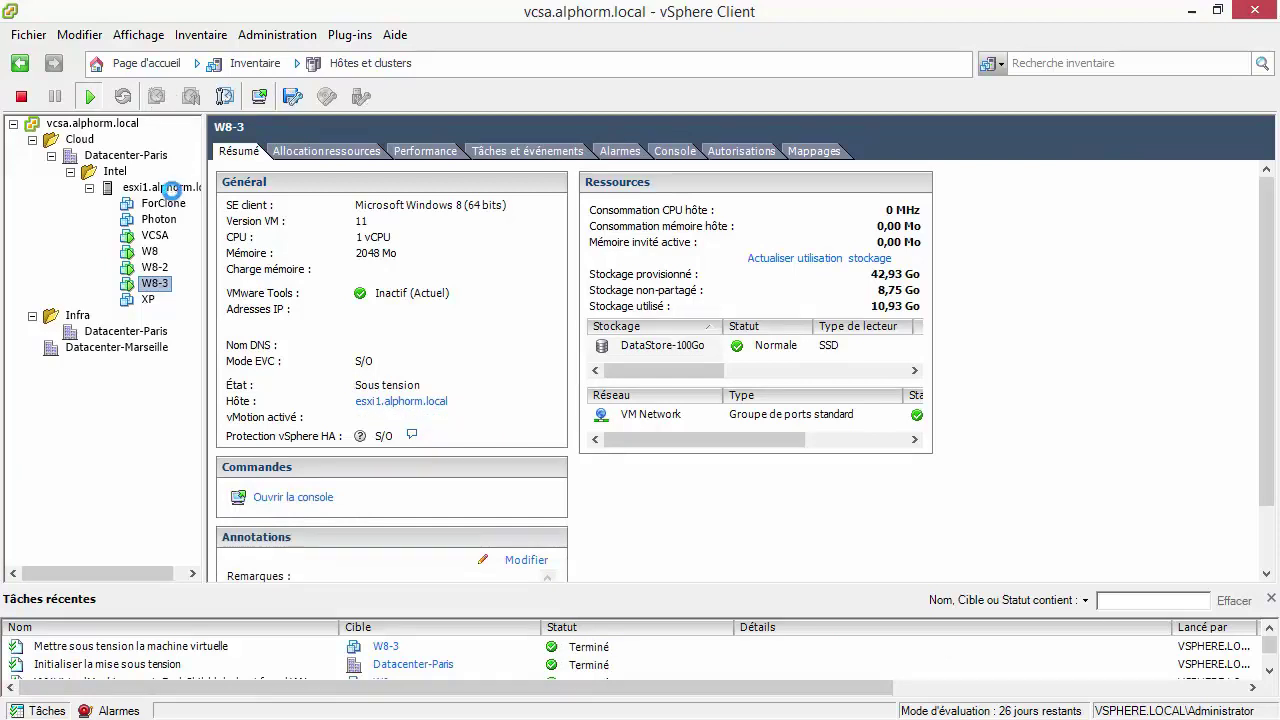
click(170, 188)
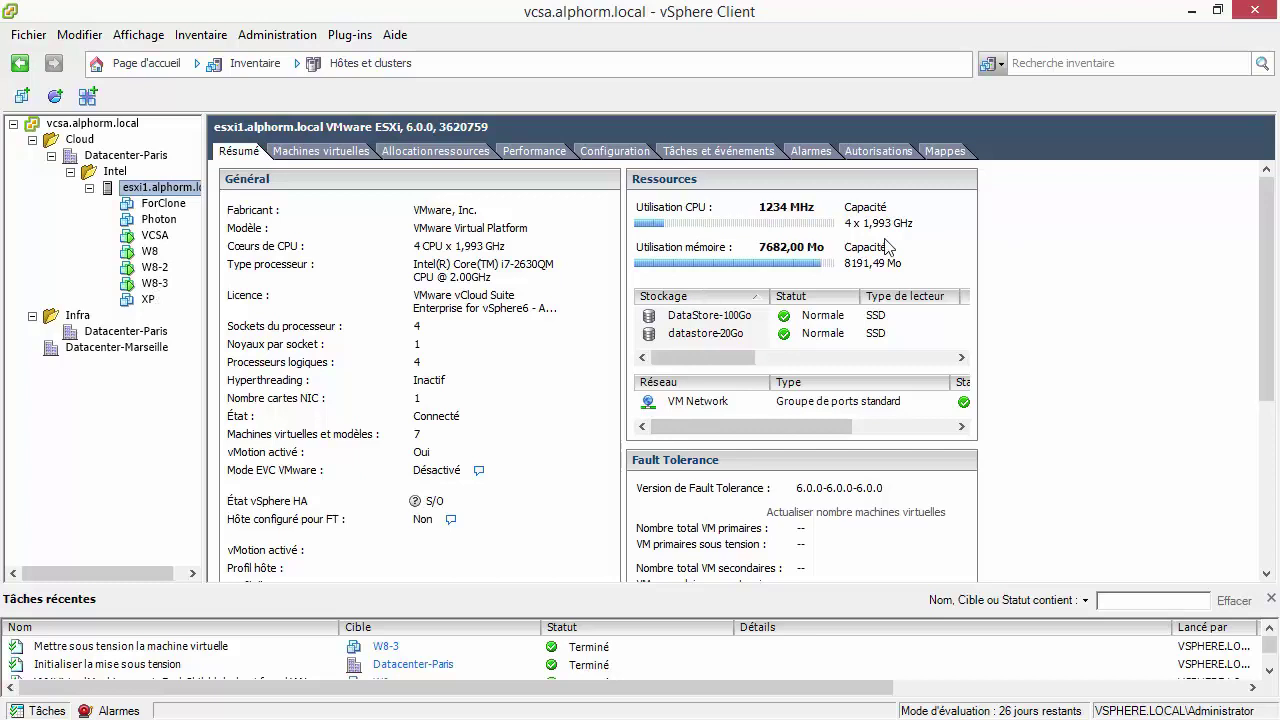
click(150, 285)
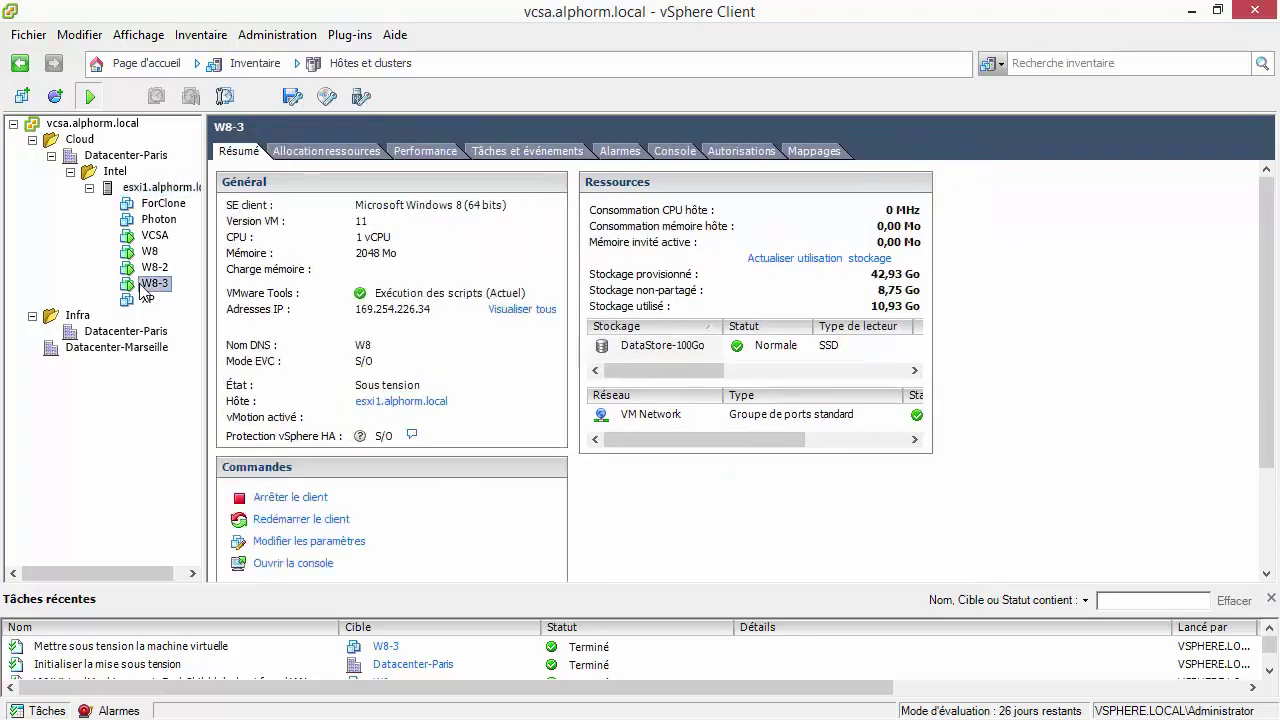
click(309, 568)
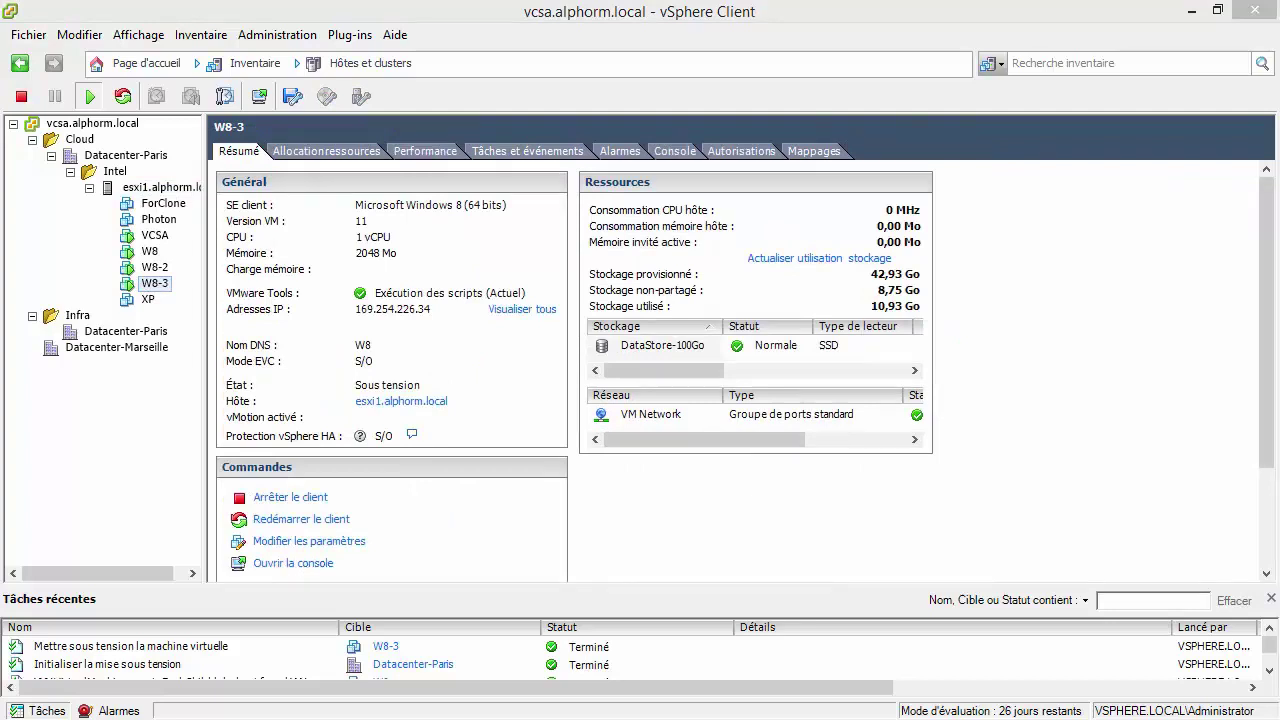
Move the W8-3 console window to the upper left and enlarge it.
drag(558, 186, 480, 37)
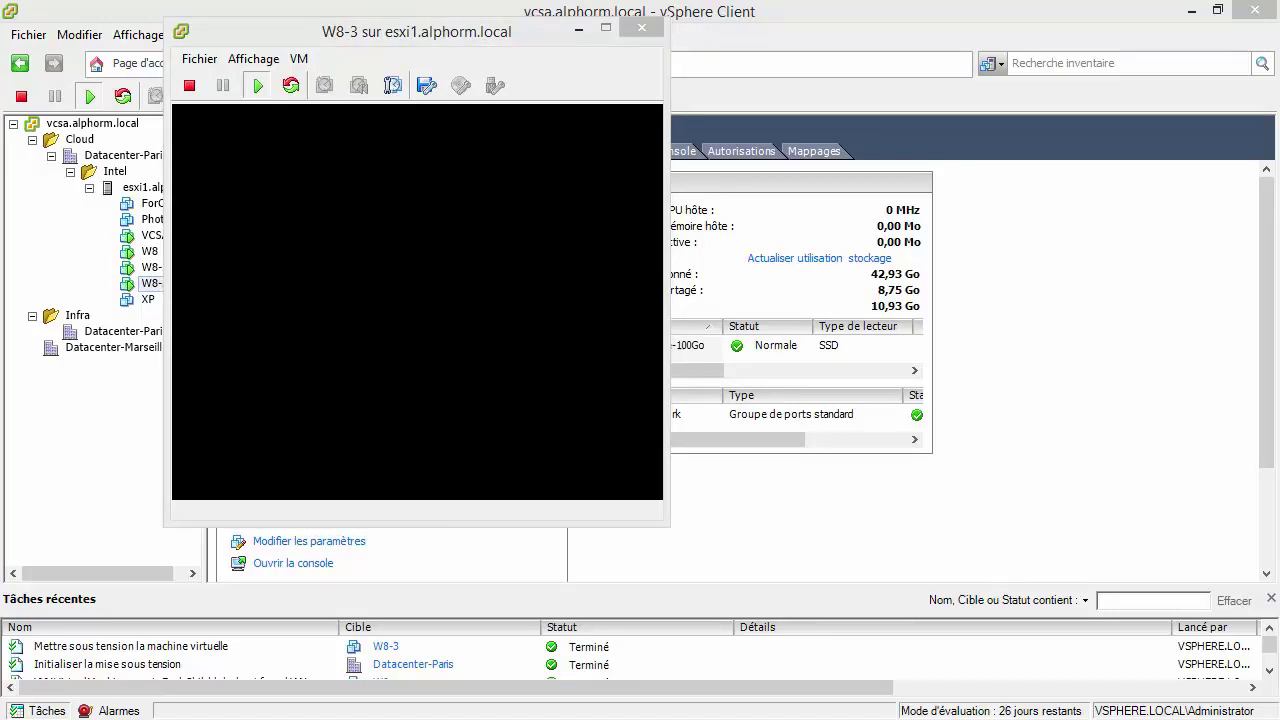
drag(436, 42, 330, 32)
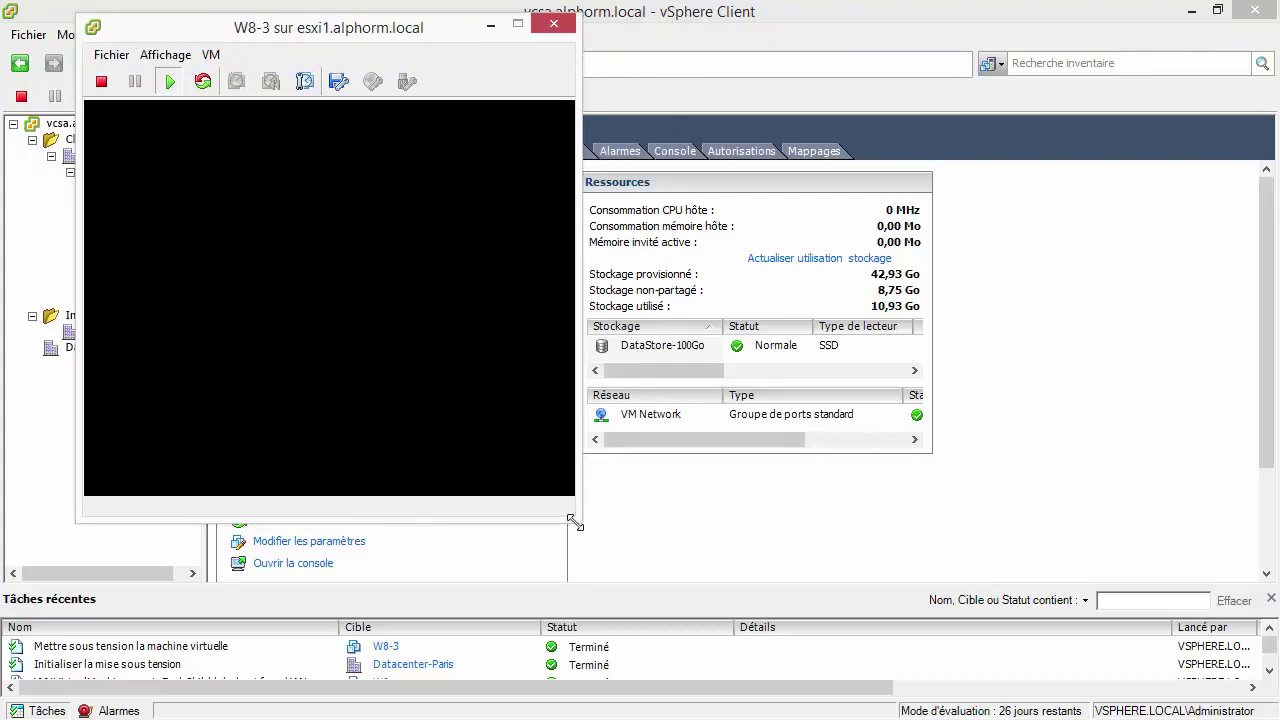
drag(575, 521, 786, 626)
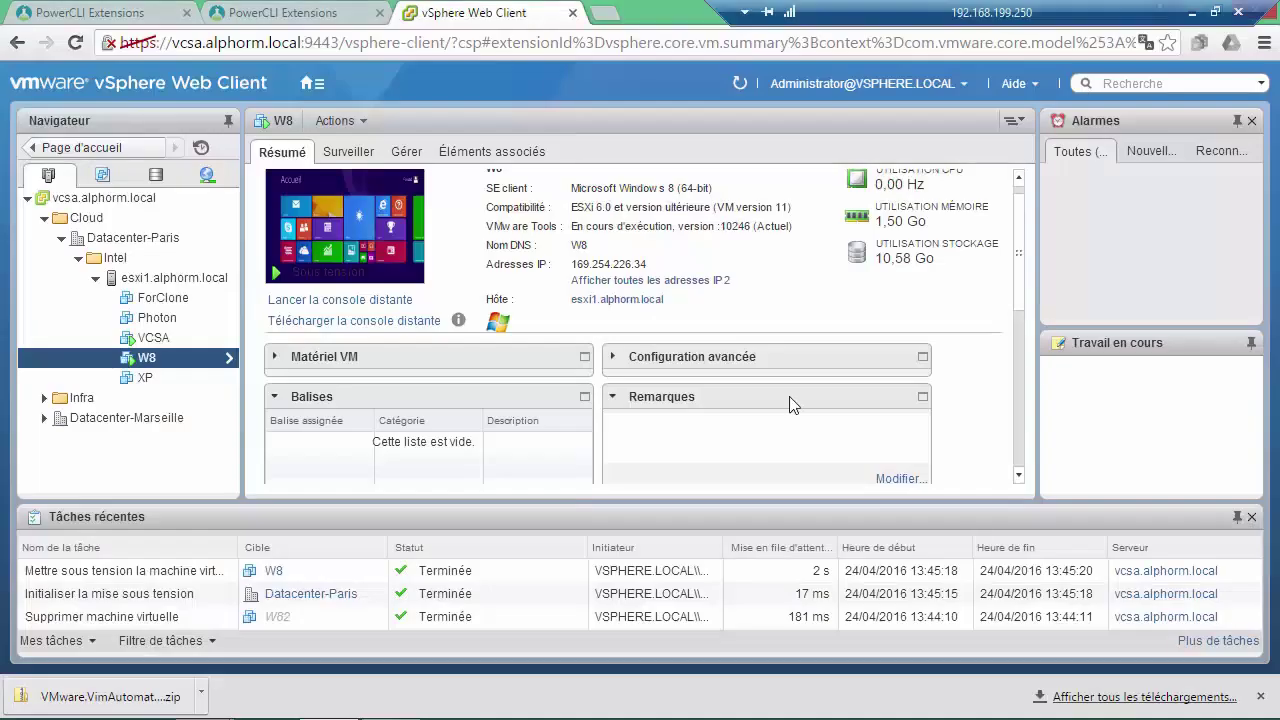
Refresh the Web Client inventory, select W8-3, and launch its remote console.
click(740, 85)
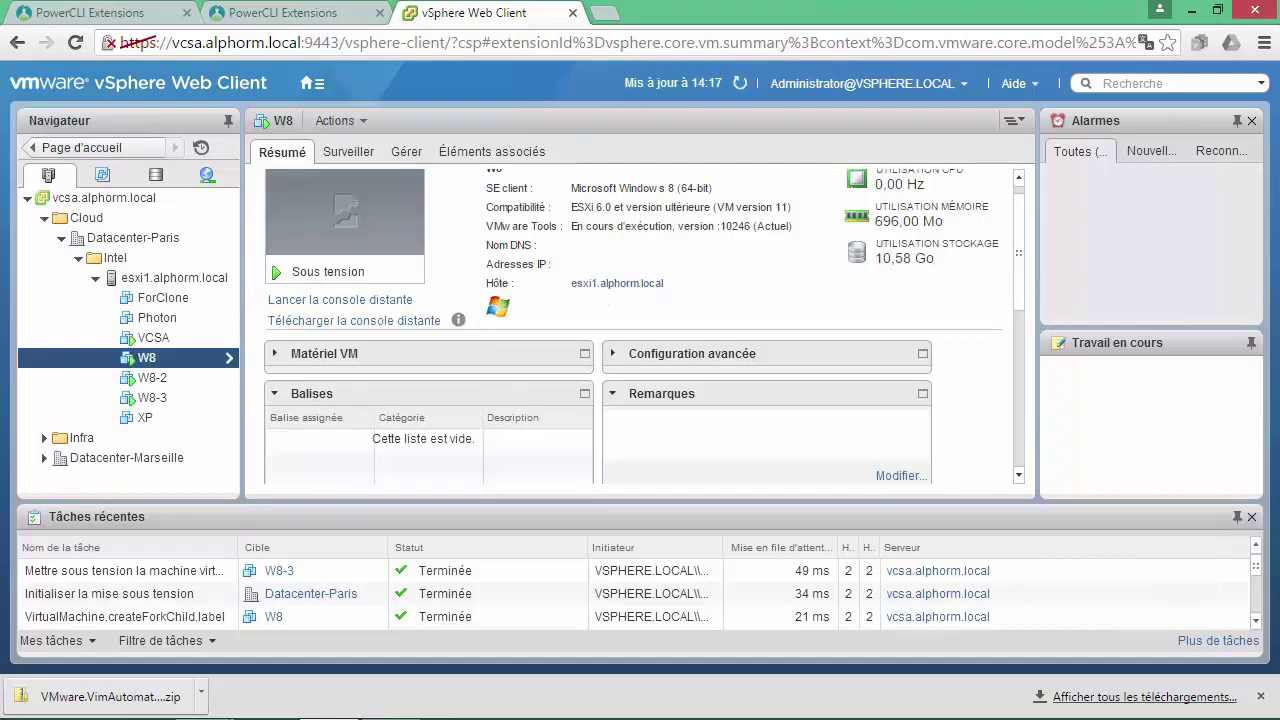
click(155, 398)
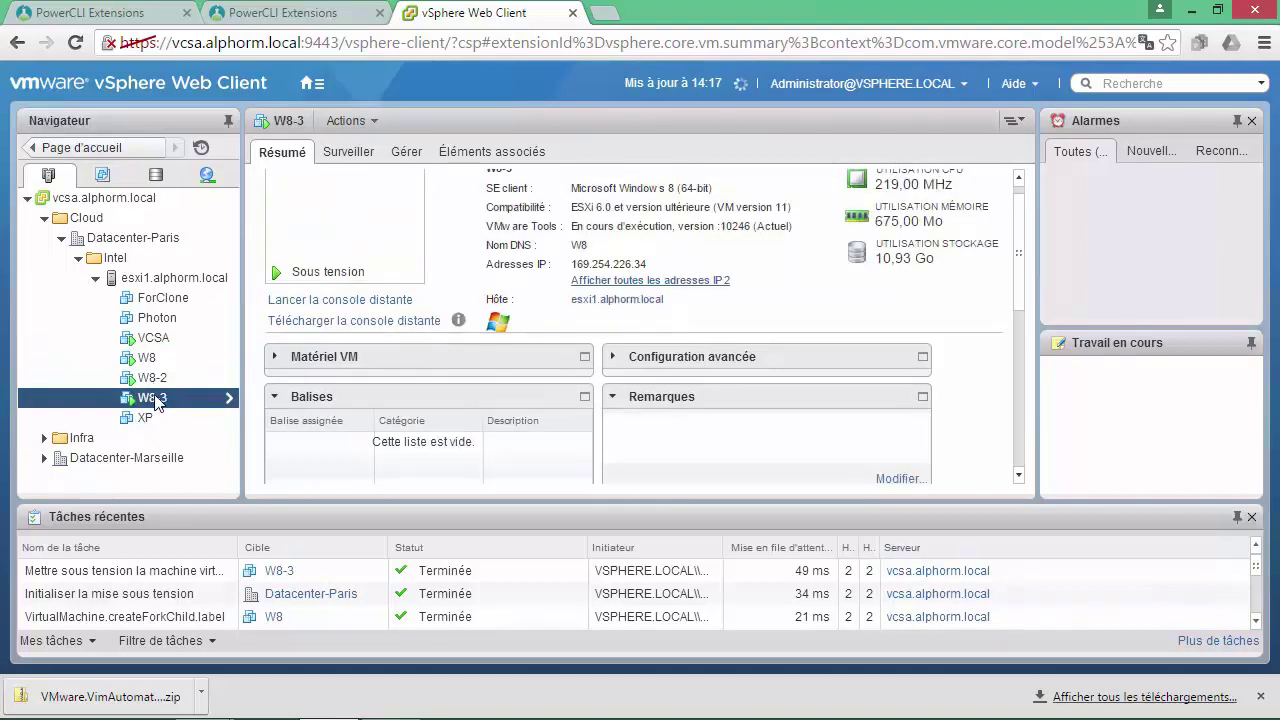
click(321, 301)
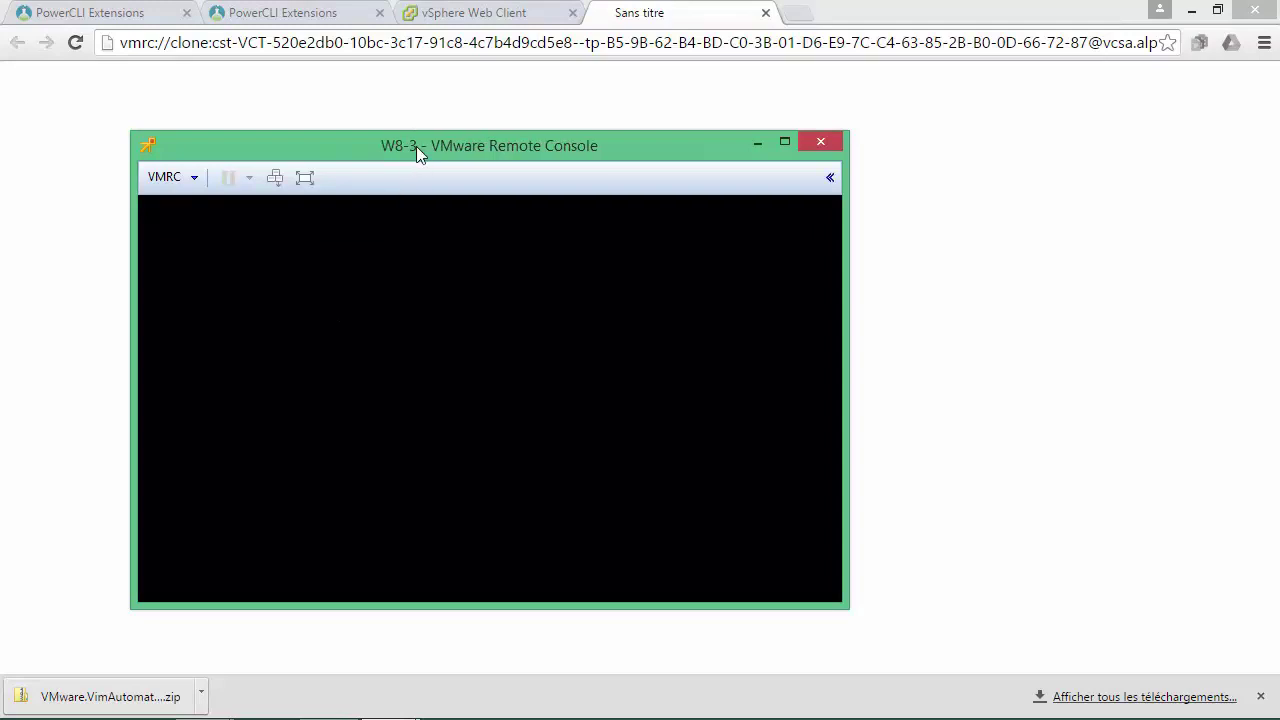
Drag the W8-3 remote console window up toward the top-left corner.
drag(416, 146, 389, 63)
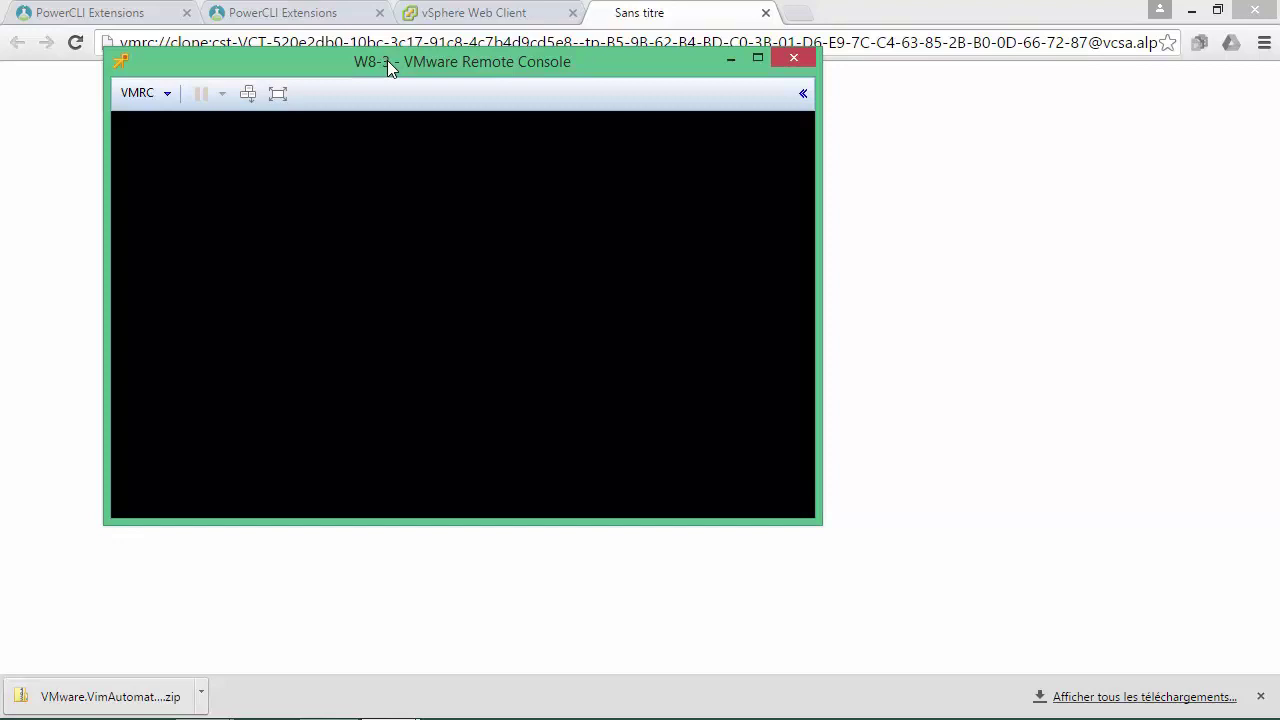
drag(389, 64, 355, 35)
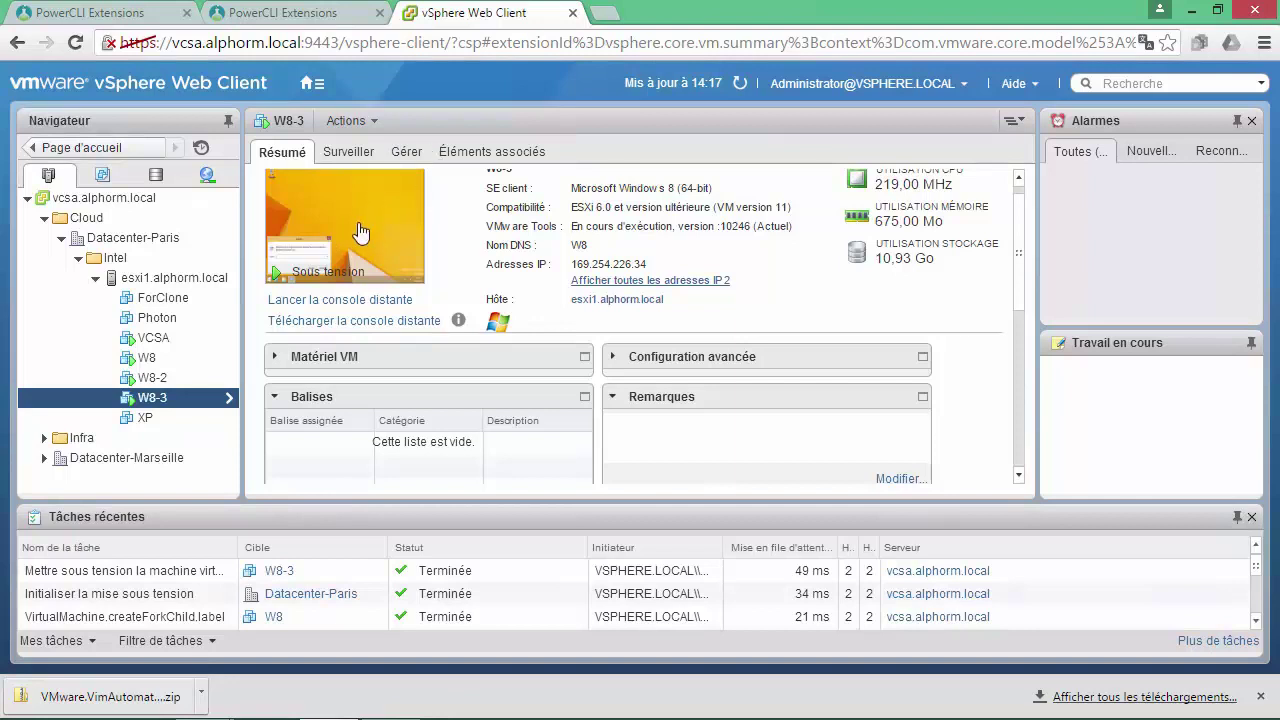
Check W8-3's web console, then launch a web console on the parent VM W8.
click(360, 232)
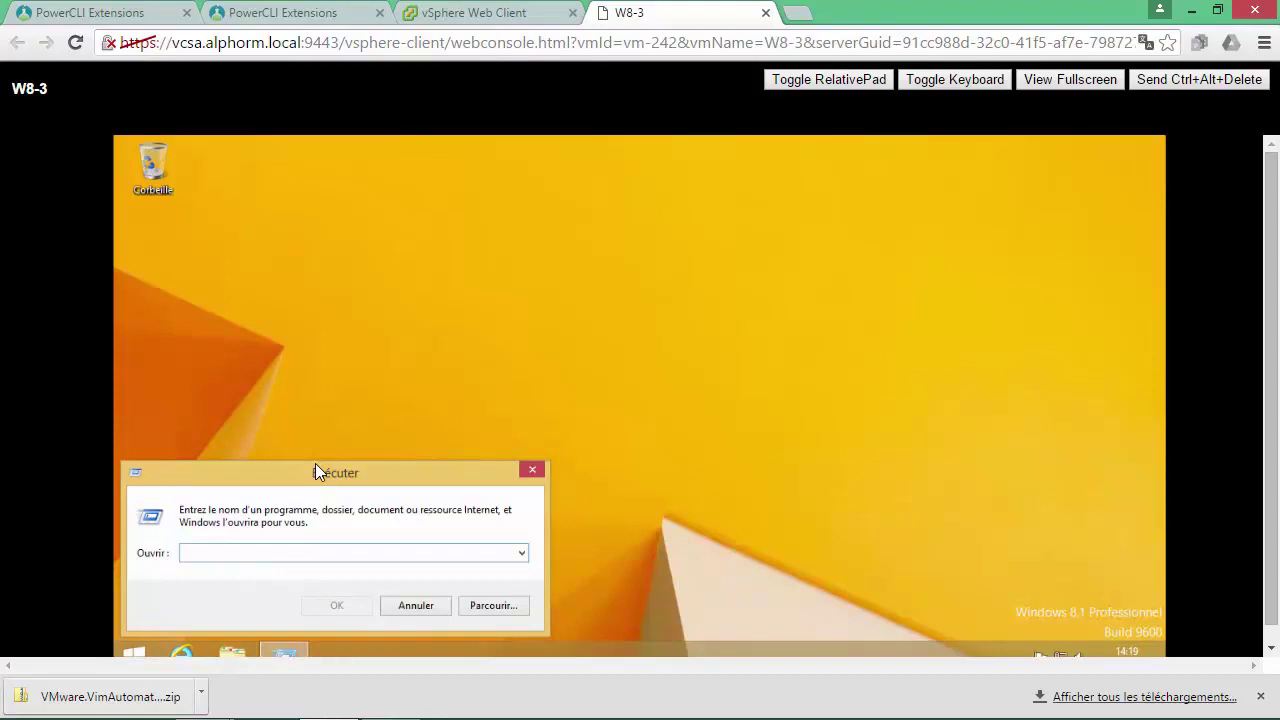
click(516, 14)
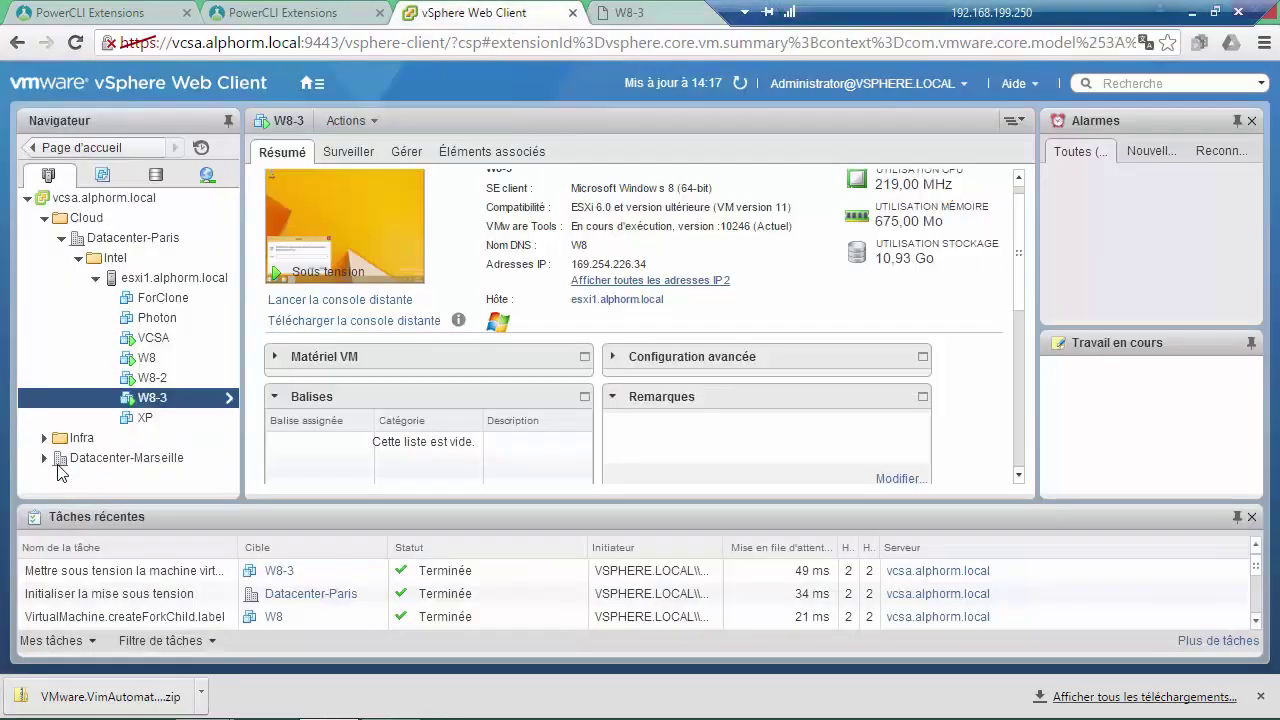
click(150, 377)
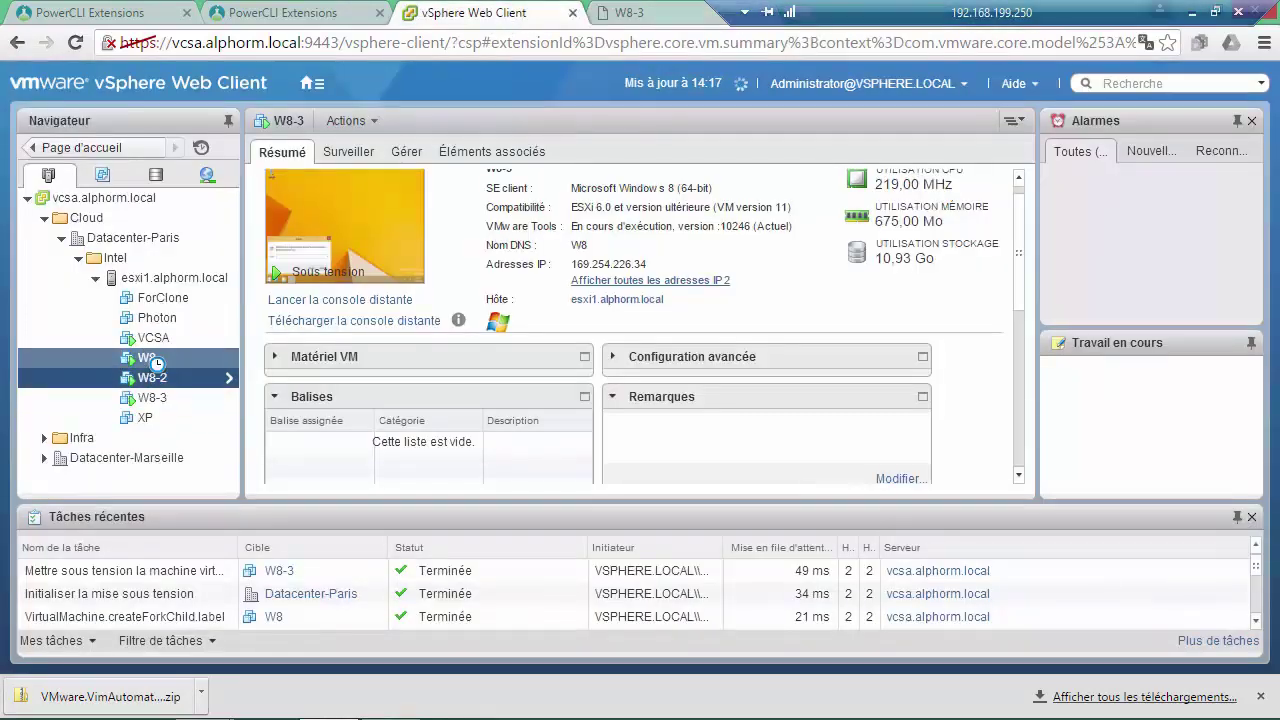
click(153, 360)
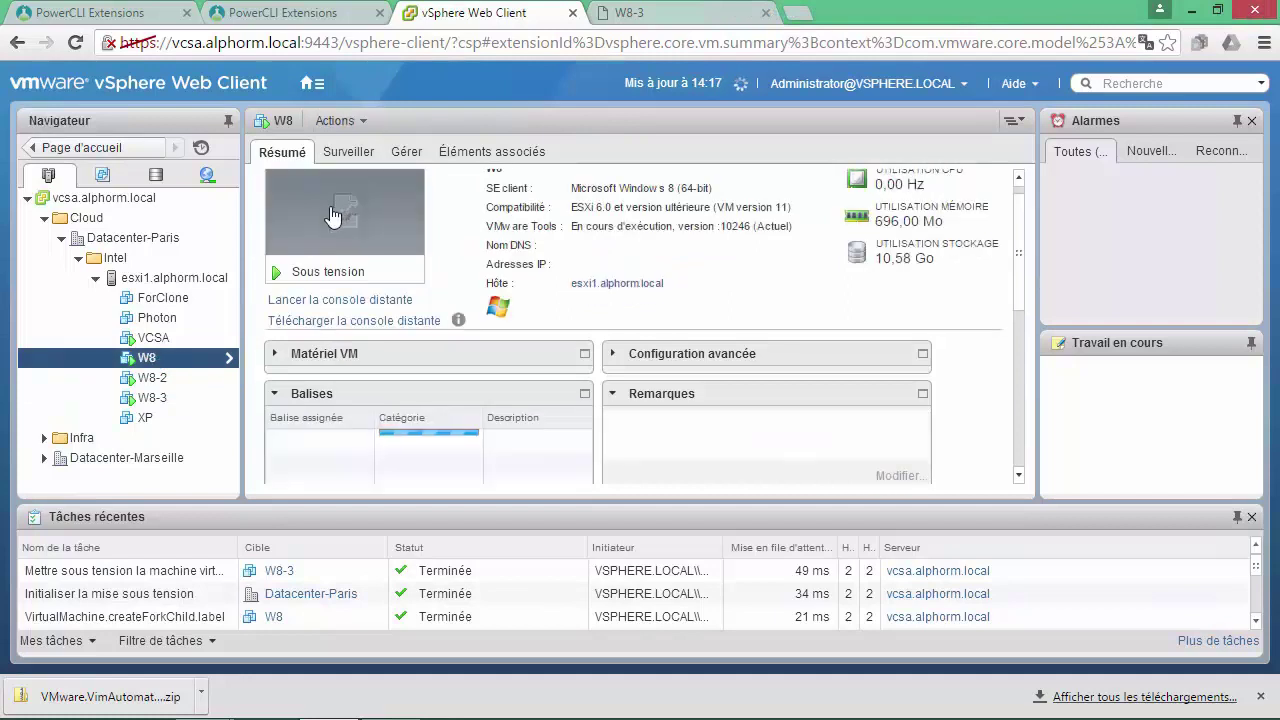
click(336, 212)
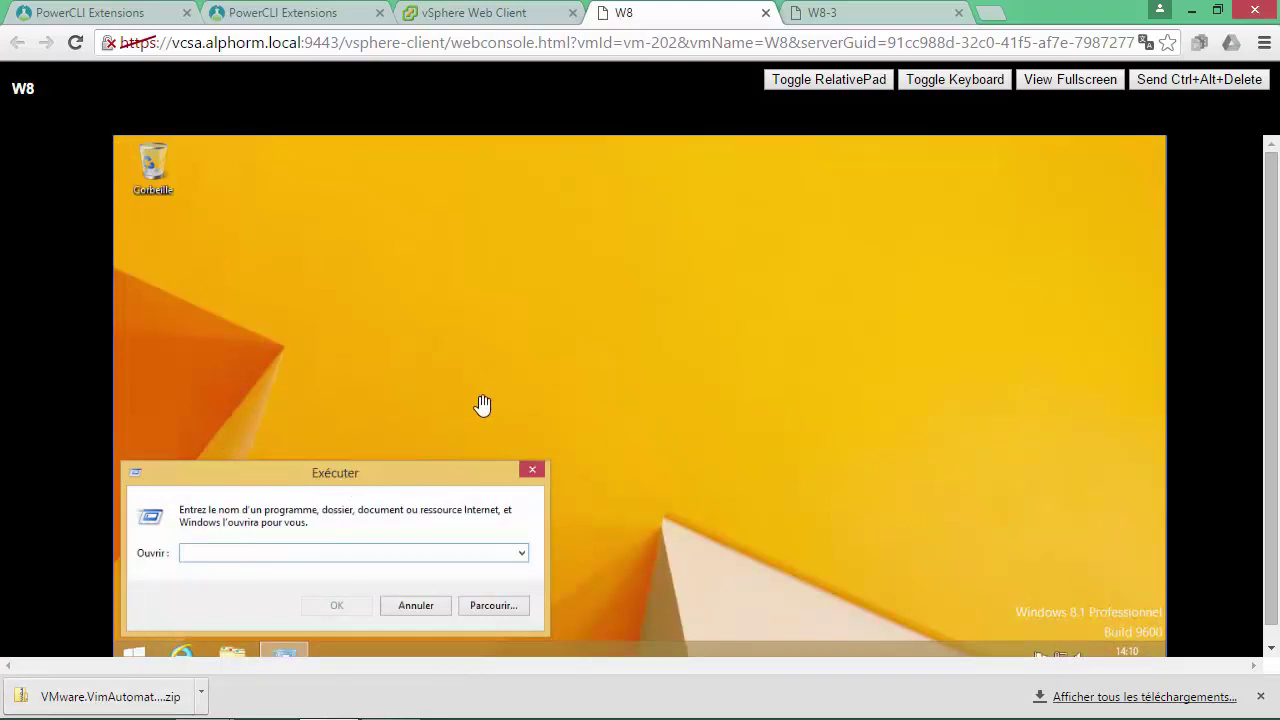
Close the W8-3 console tab and return to W8's summary in the Web Client.
click(912, 11)
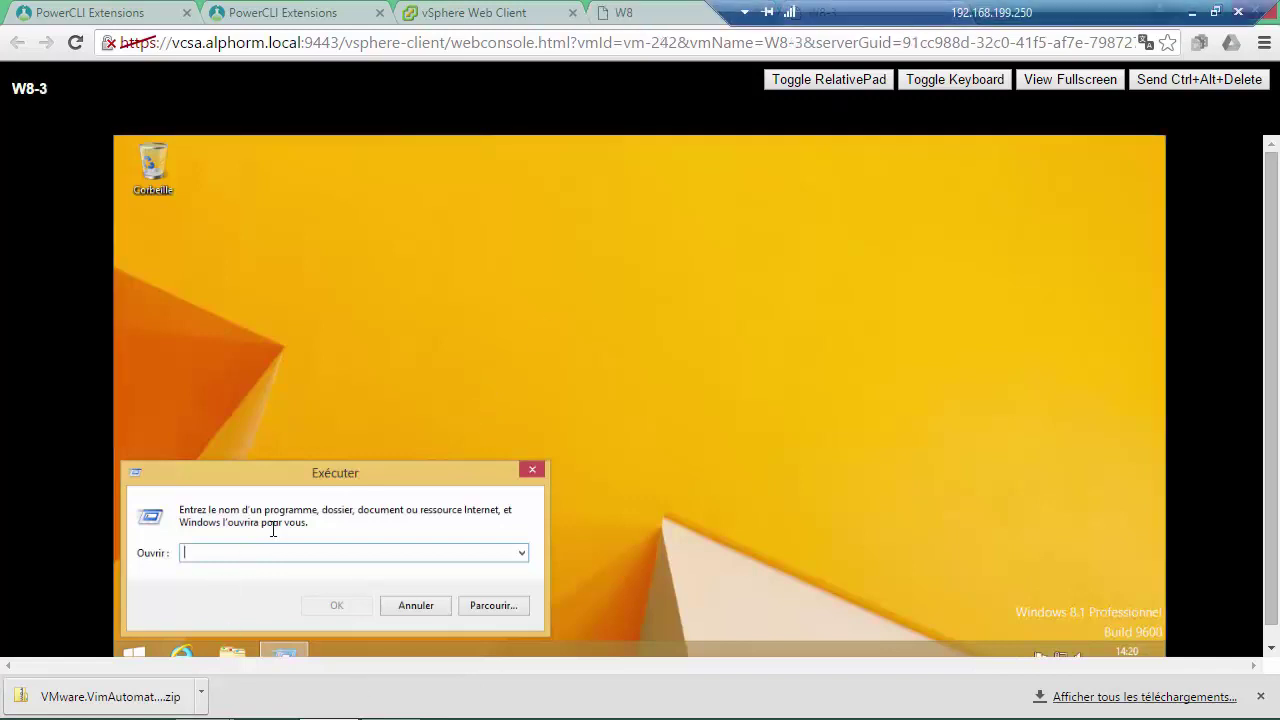
drag(845, 10, 352, 5)
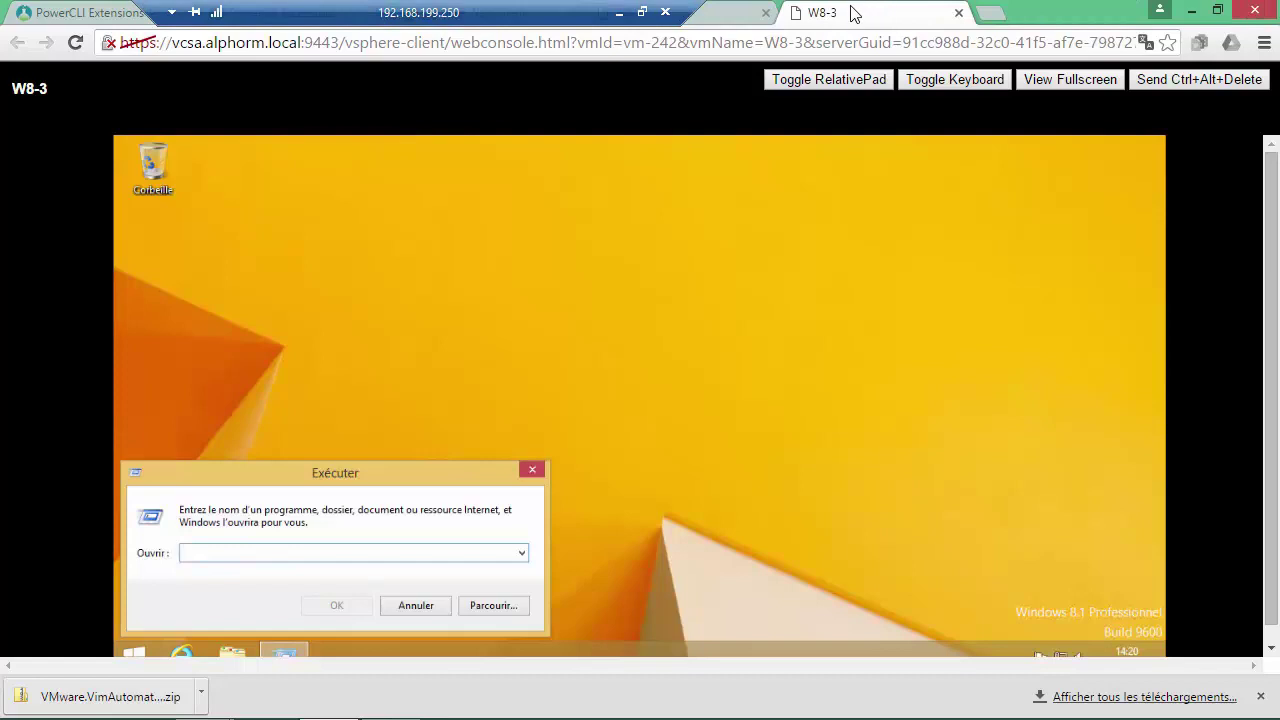
drag(475, 12, 505, 25)
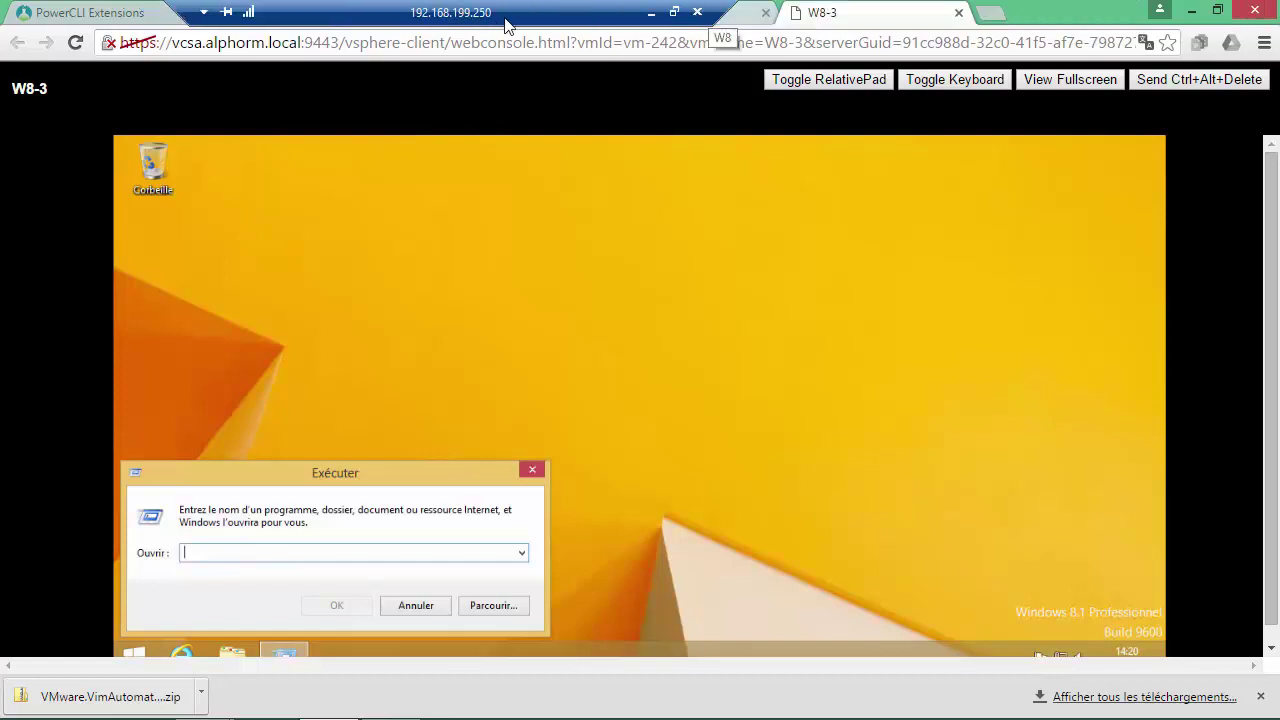
click(958, 12)
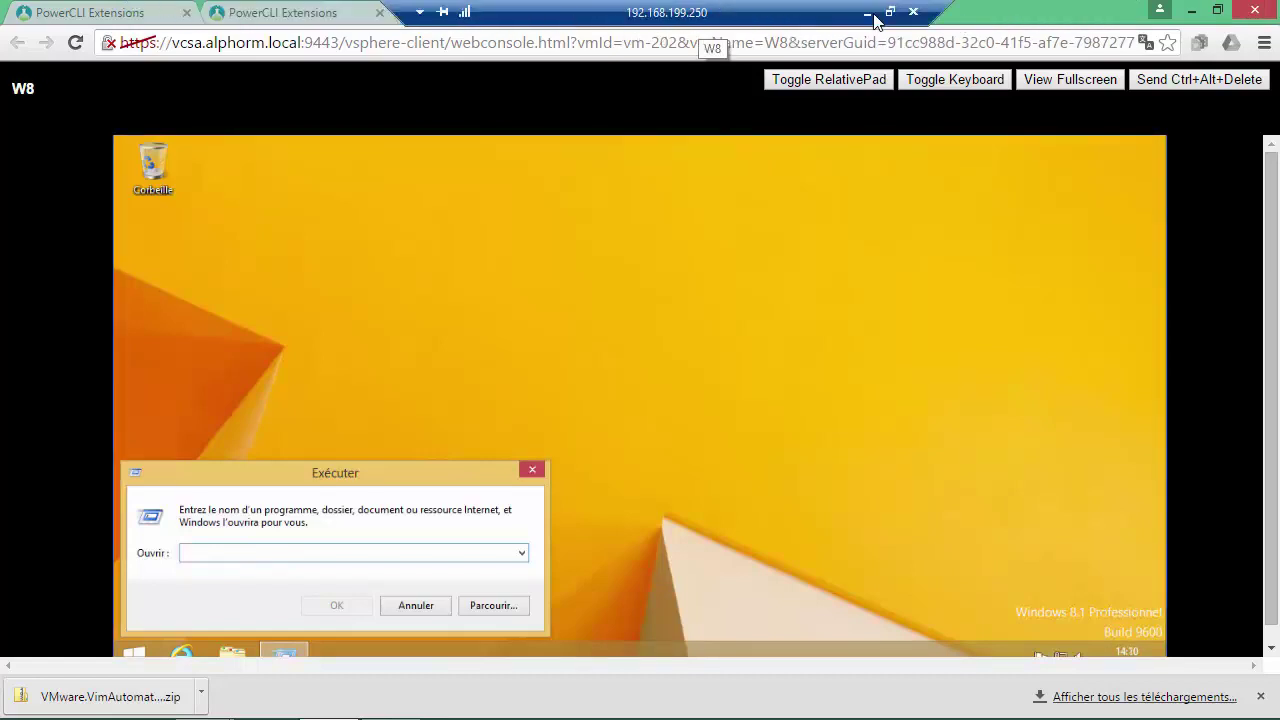
click(495, 12)
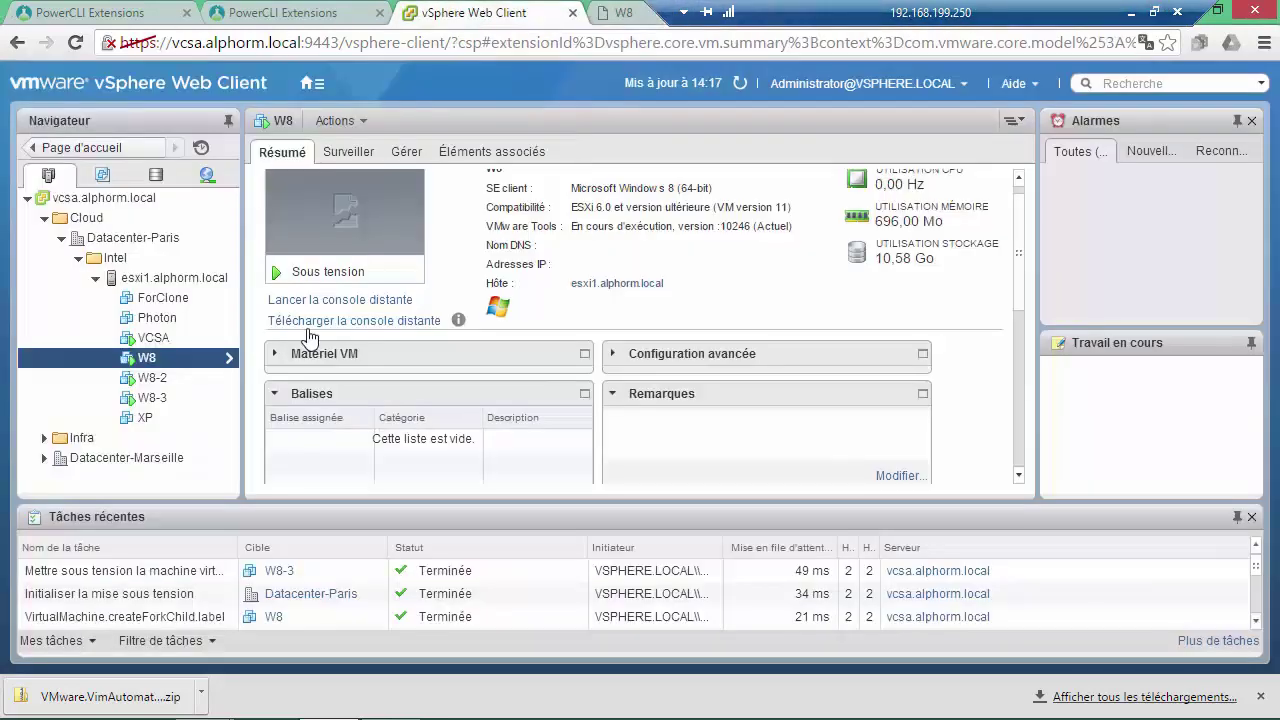
Open W8-2's web console and type test text into its Run box.
click(178, 378)
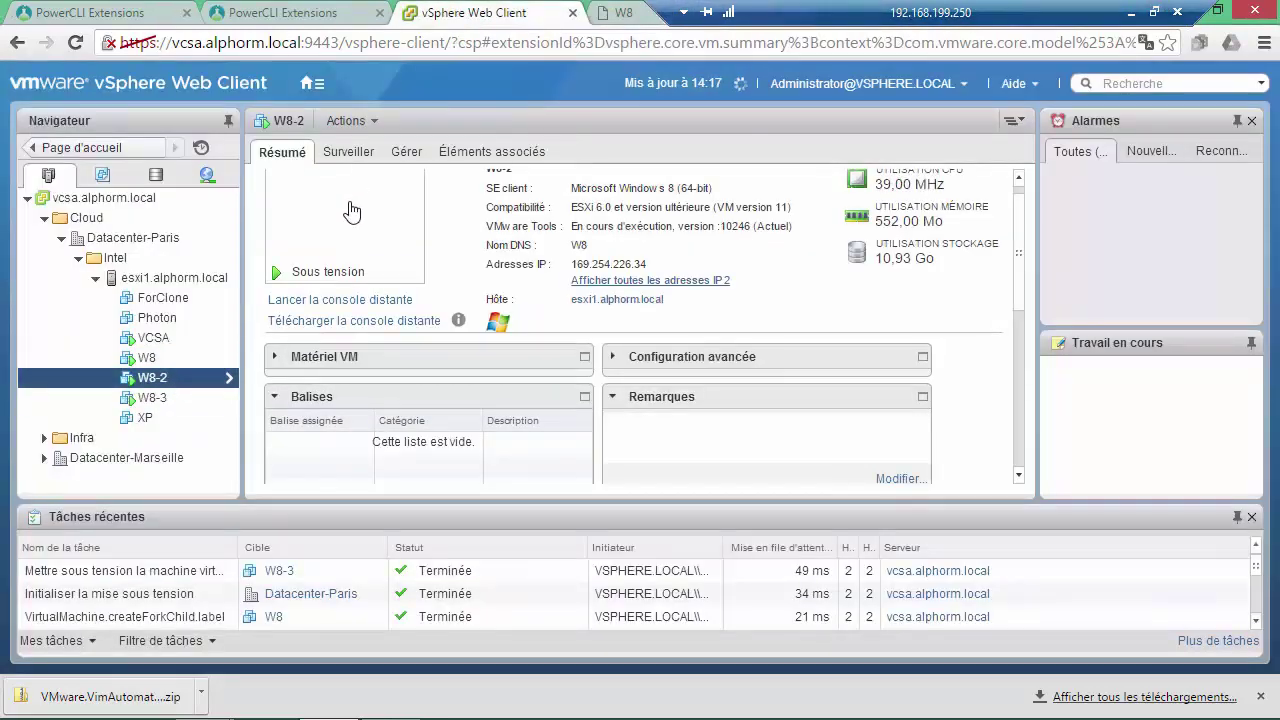
click(350, 210)
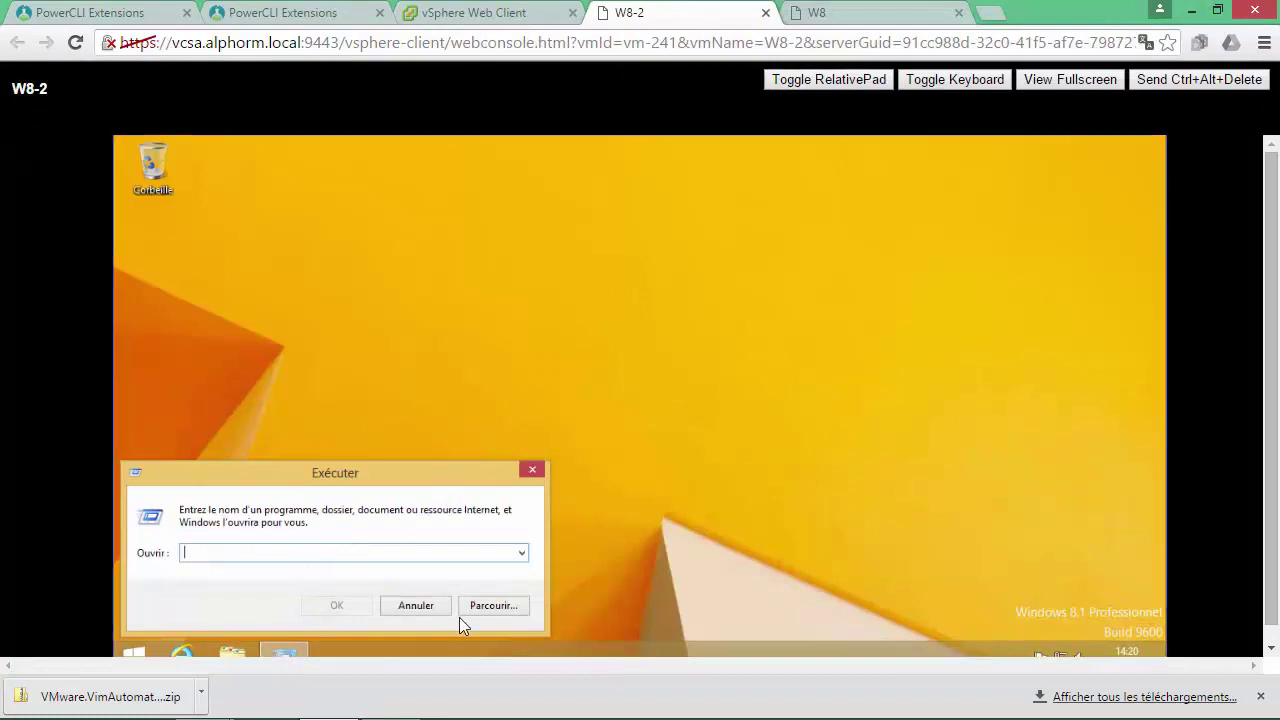
text(dsc&lkdc&lkxzc)
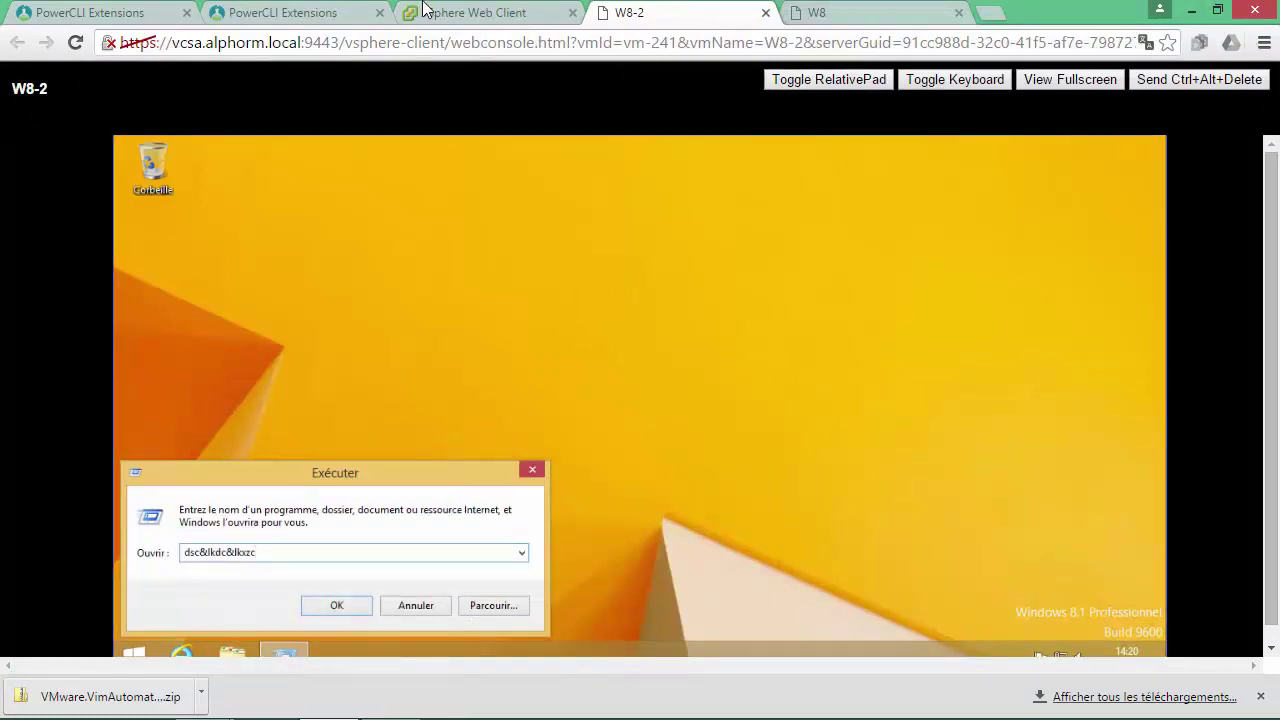
Close the W8-2 and W8 console tabs, then restore and re-maximize the remote desktop window.
click(766, 13)
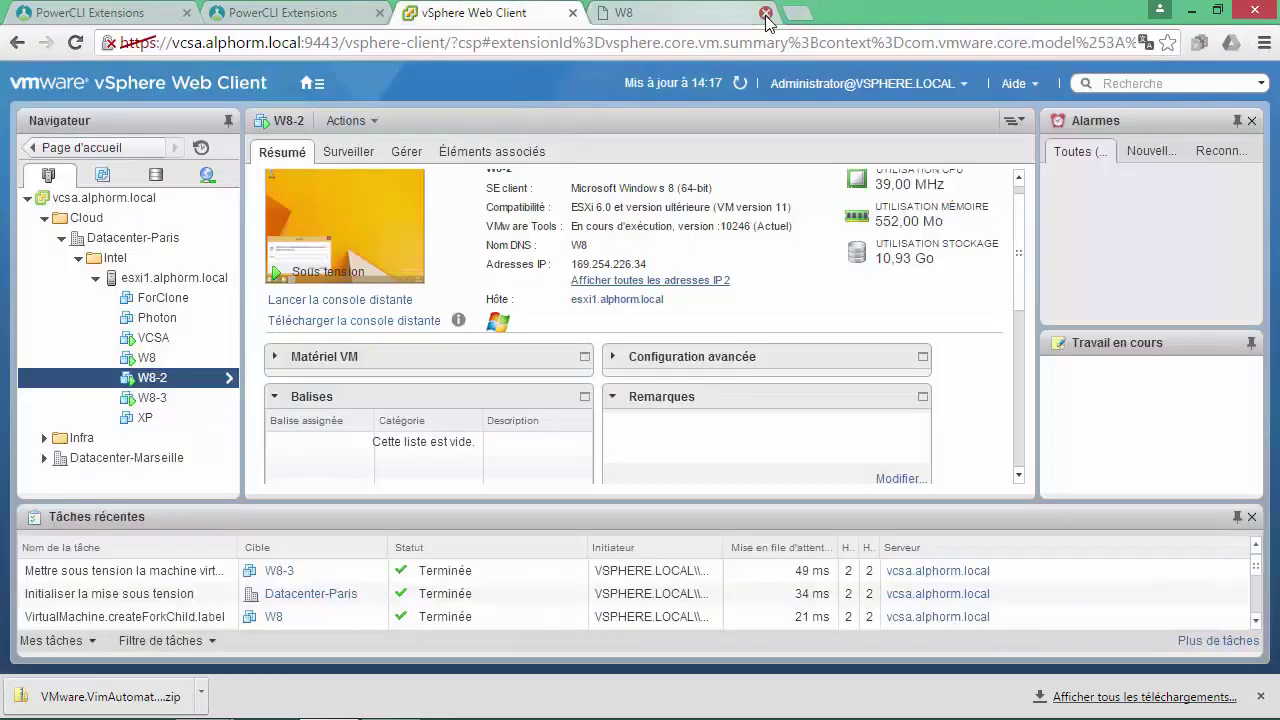
click(700, 13)
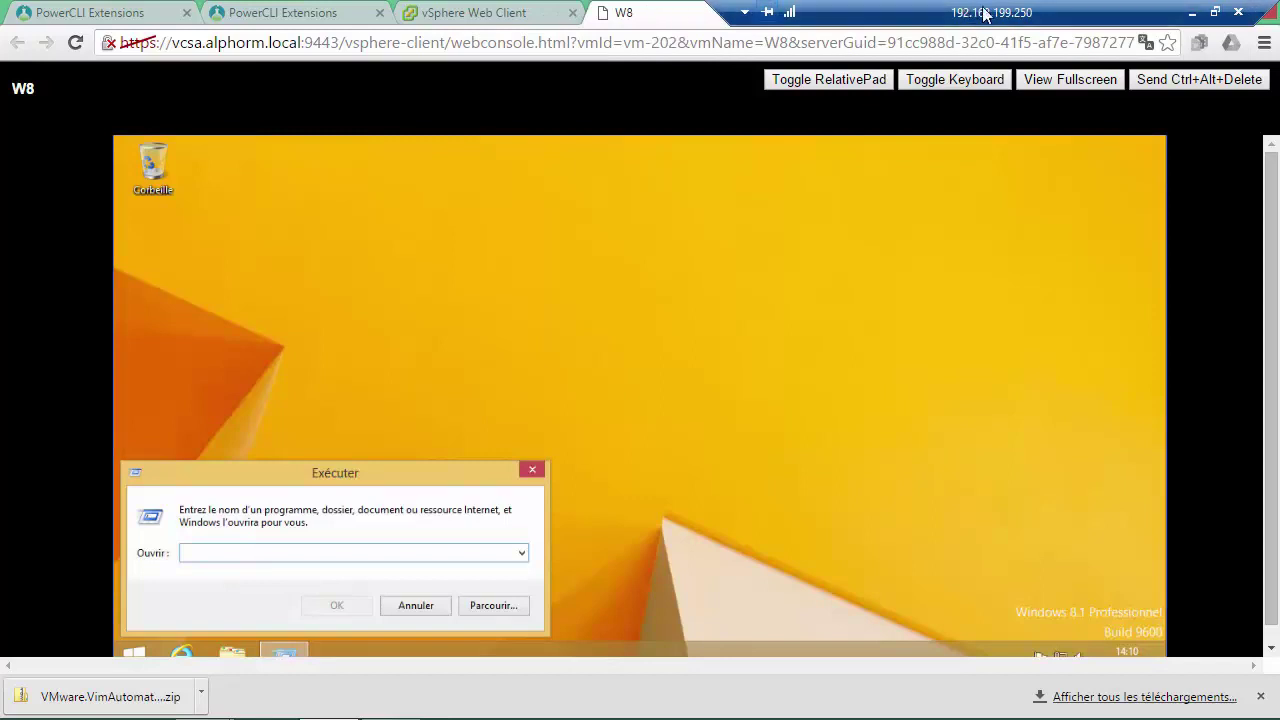
click(762, 12)
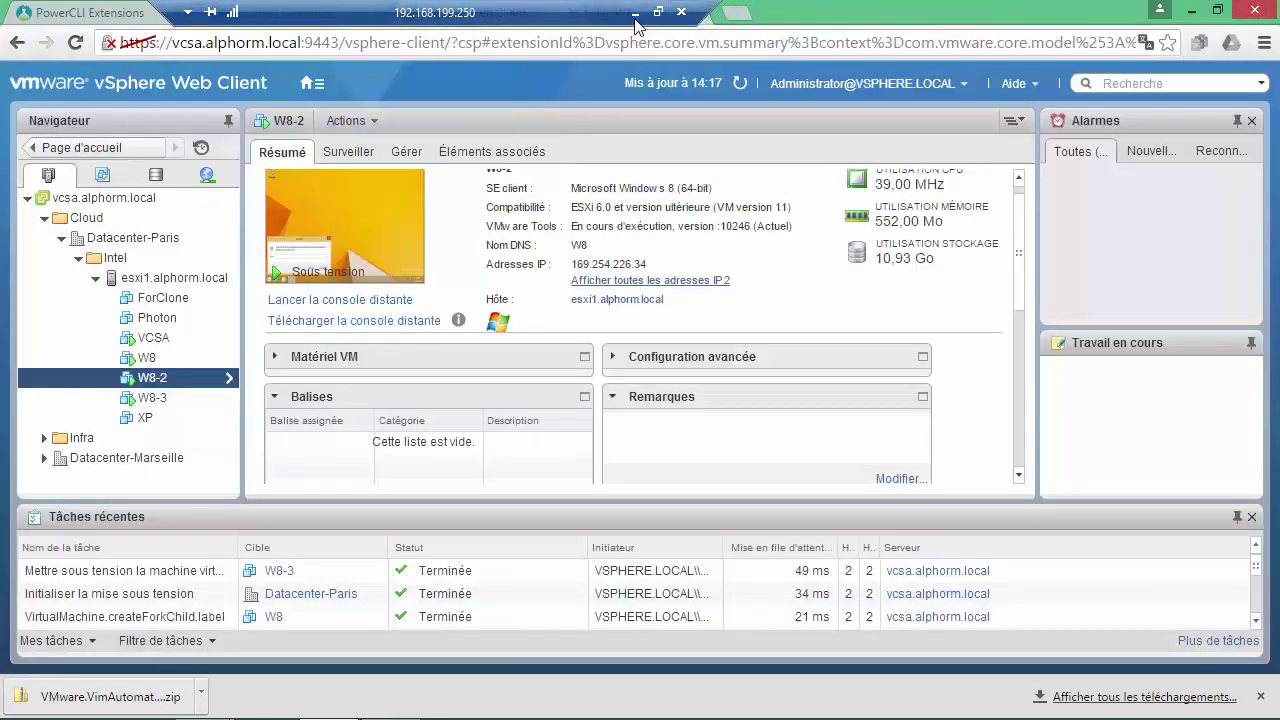
click(563, 12)
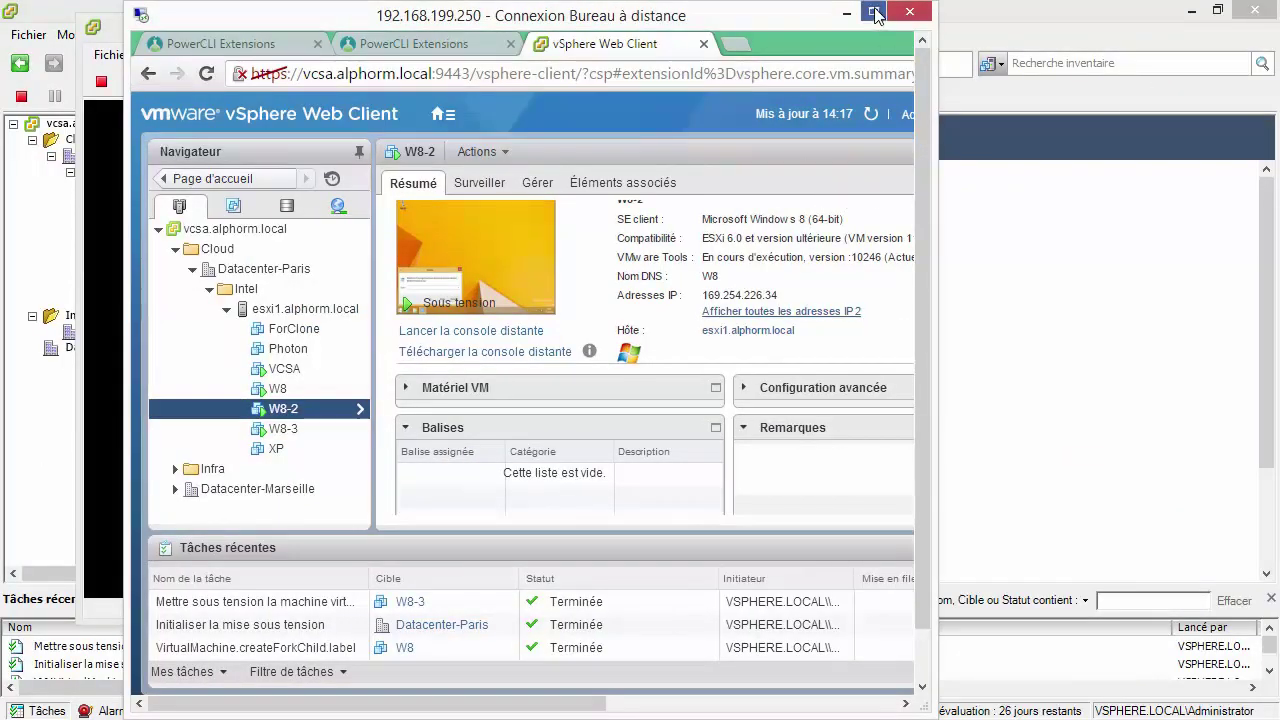
click(873, 11)
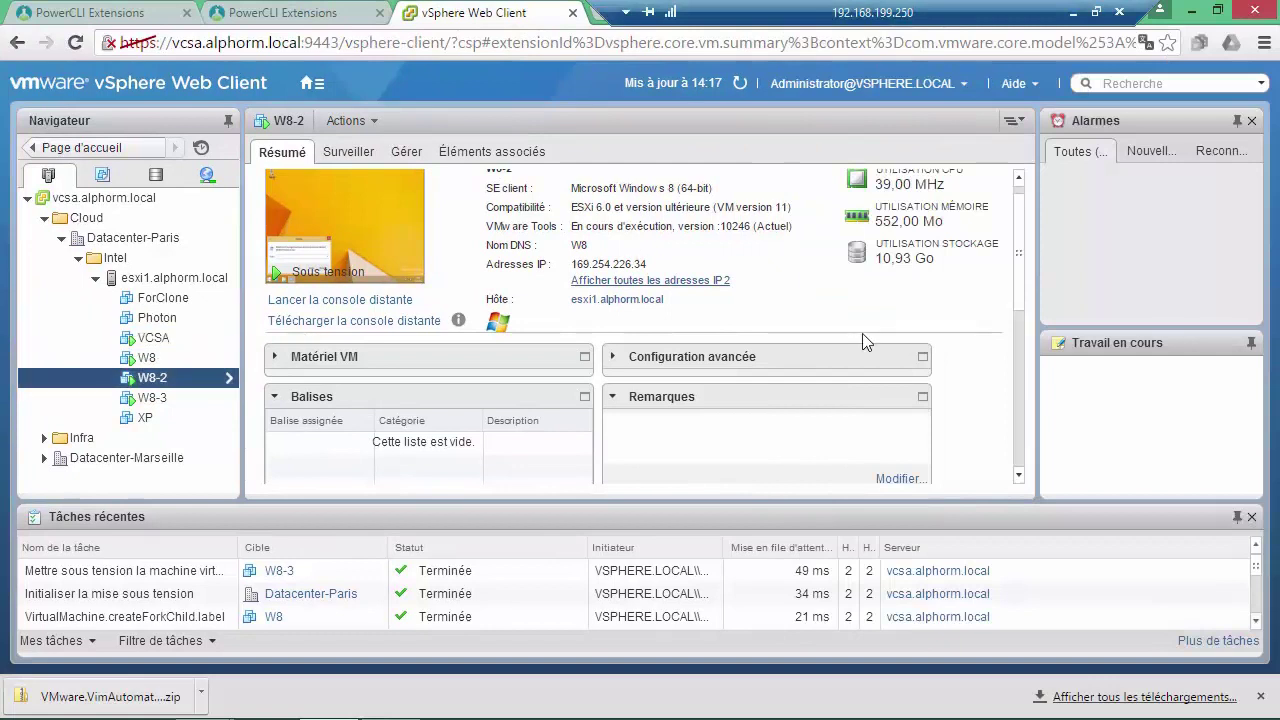
scroll(1022, 272, up, 1)
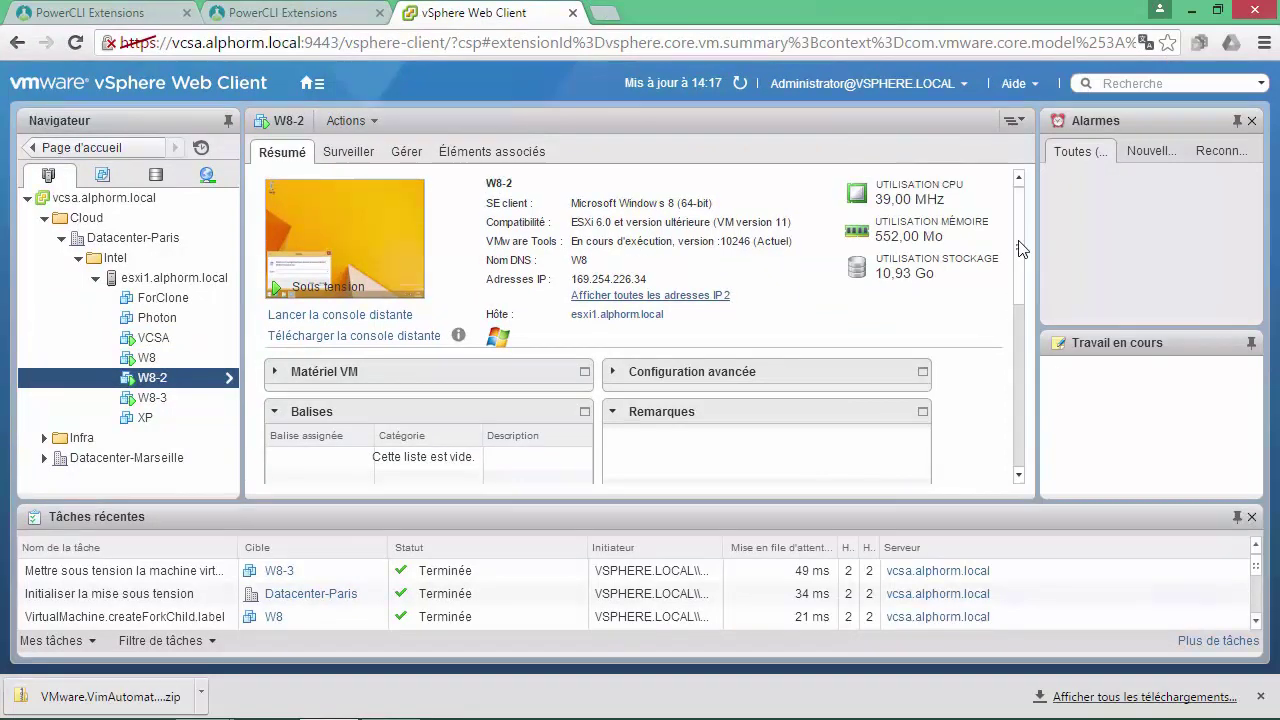
Show W8-3's summary, then advance the presentation to the 'Ce qu'on a couvert' recap slide.
click(149, 400)
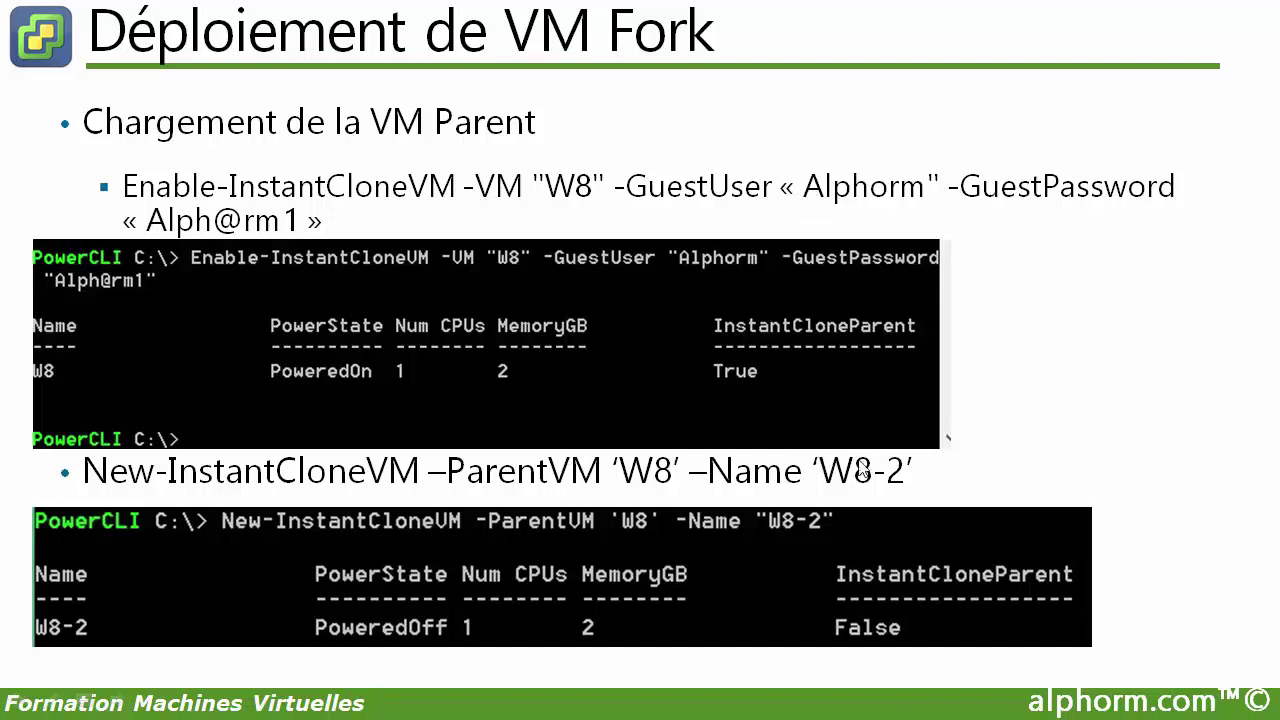
click(964, 374)
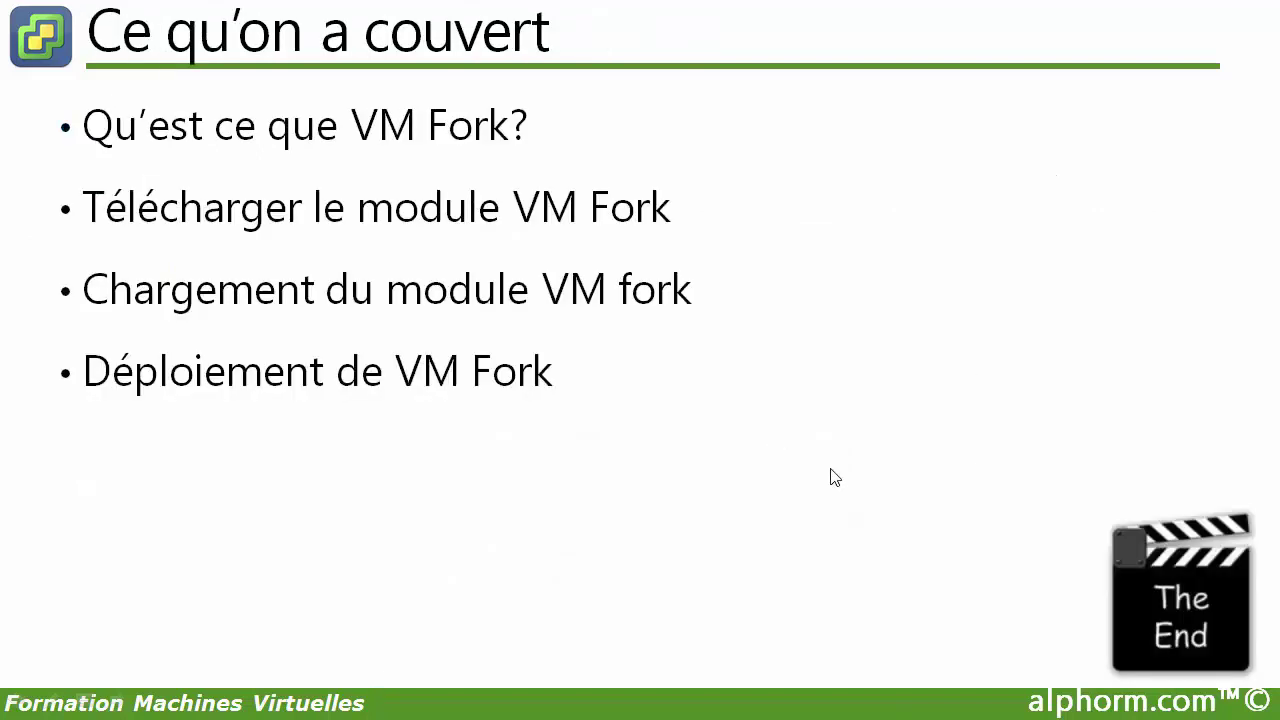